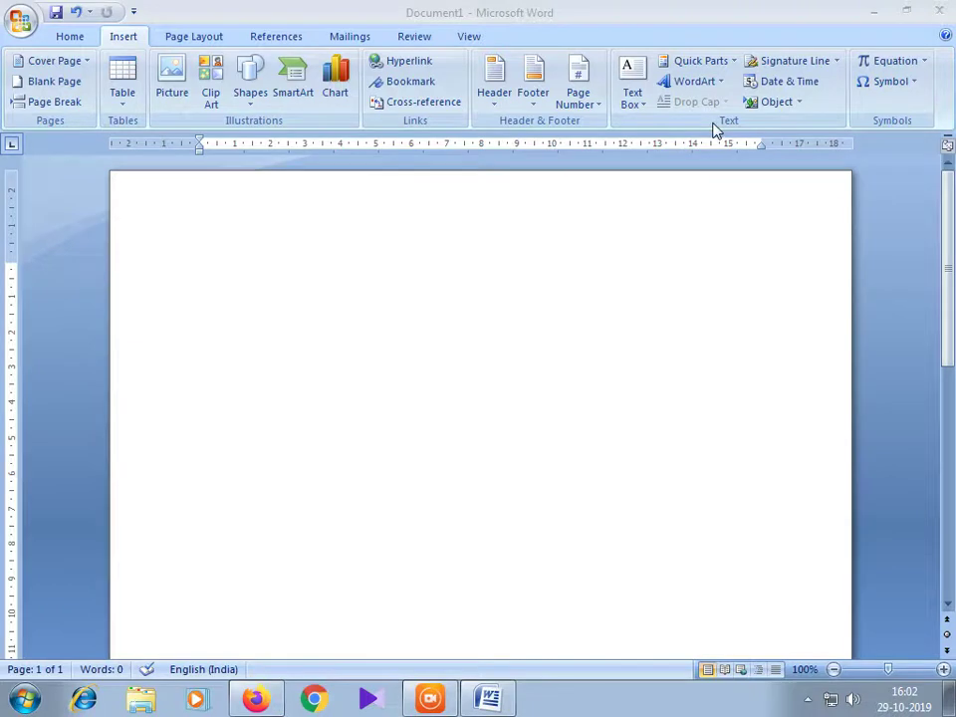
# - Insert a simple quote text box, fill it with filler text, then delete it
pyautogui.click(645, 109)
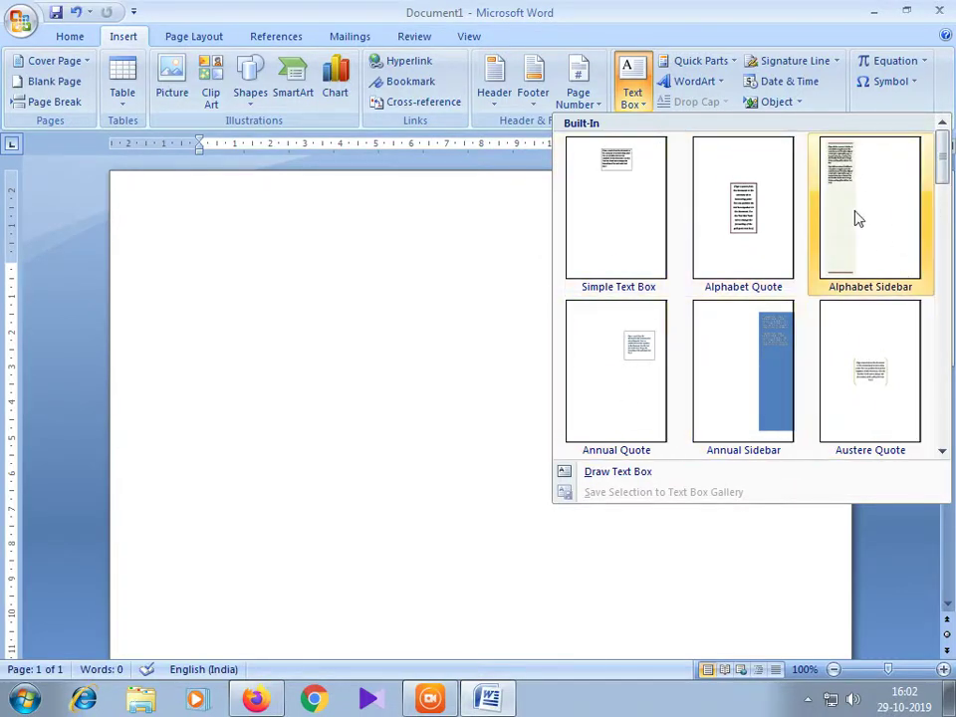
pyautogui.click(628, 222)
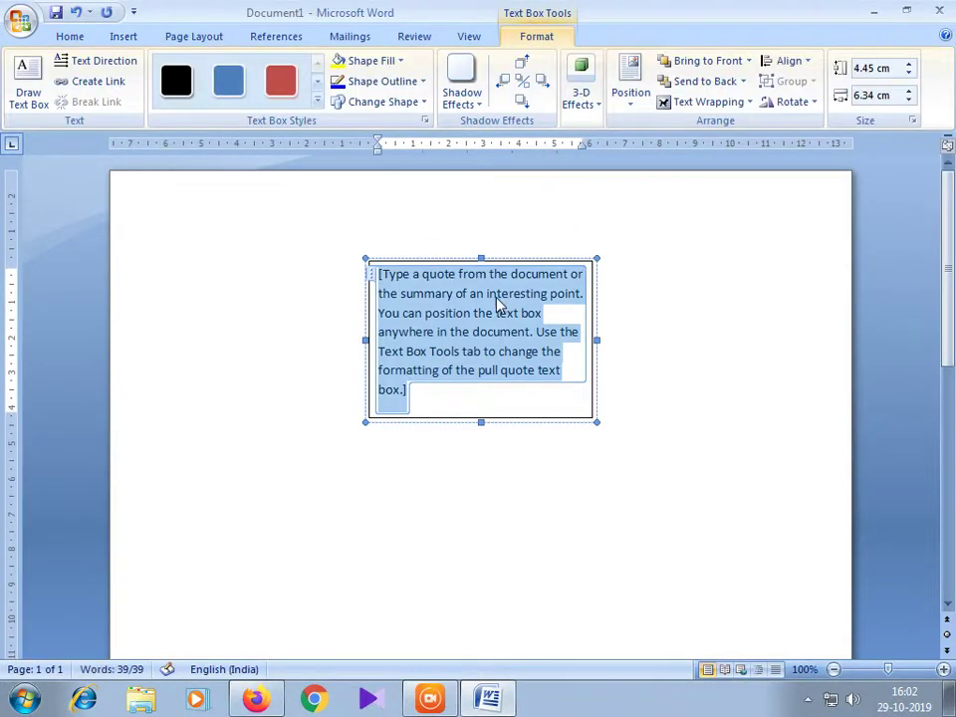
pyautogui.write('a')
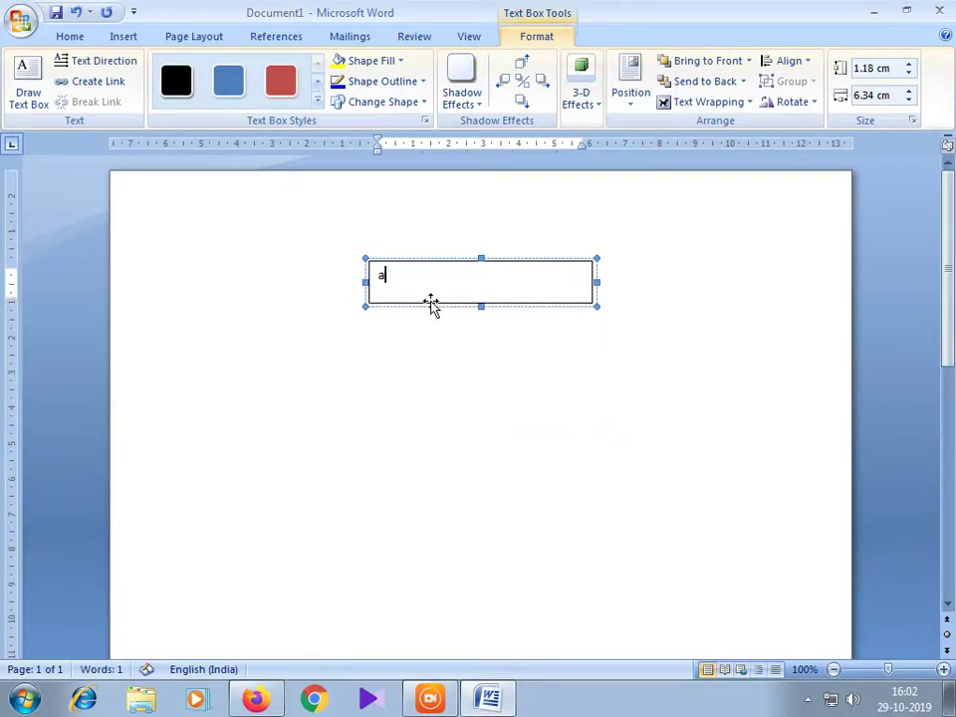
pyautogui.write('aaaaaaaaaaaaaaaaaaaaaaaaaaaaaaaaaaaaaaaaaaaaaaaaaaaaaaaaaa')
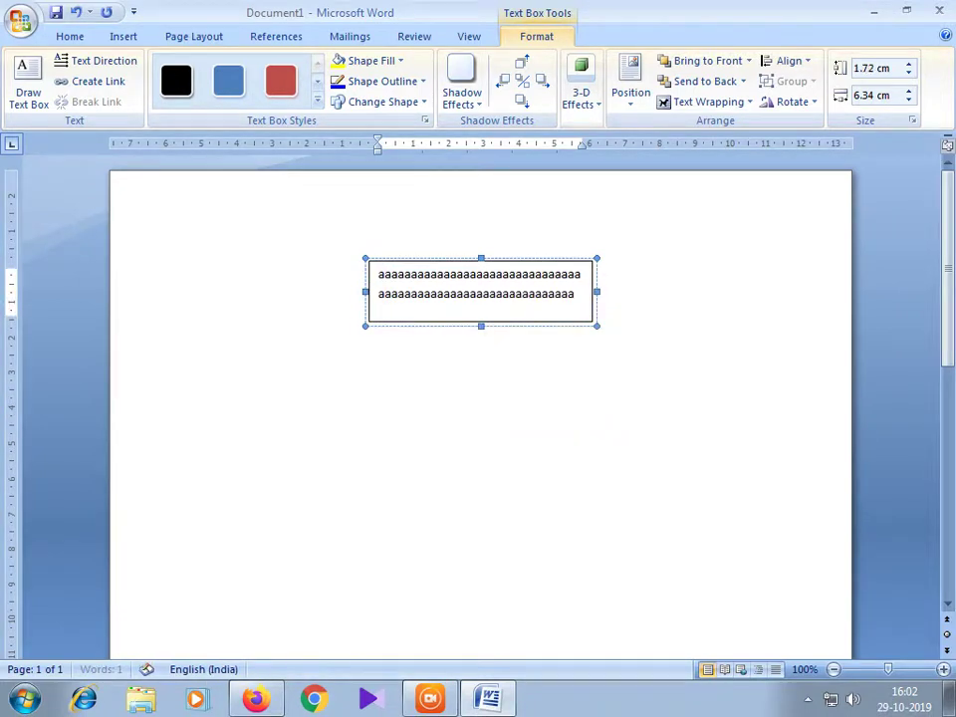
pyautogui.write('aaaaaaaaaaaaaaaaaaaaaaaaaaaaaaaaaaaaaaaaaaaaaaaaaaaaaaaaaaaaaaaaaaaaaaaaaaaaaaaaaaaaaaaaaaaaaaaaaaaaaaaaaaaaaaaaaaaa')
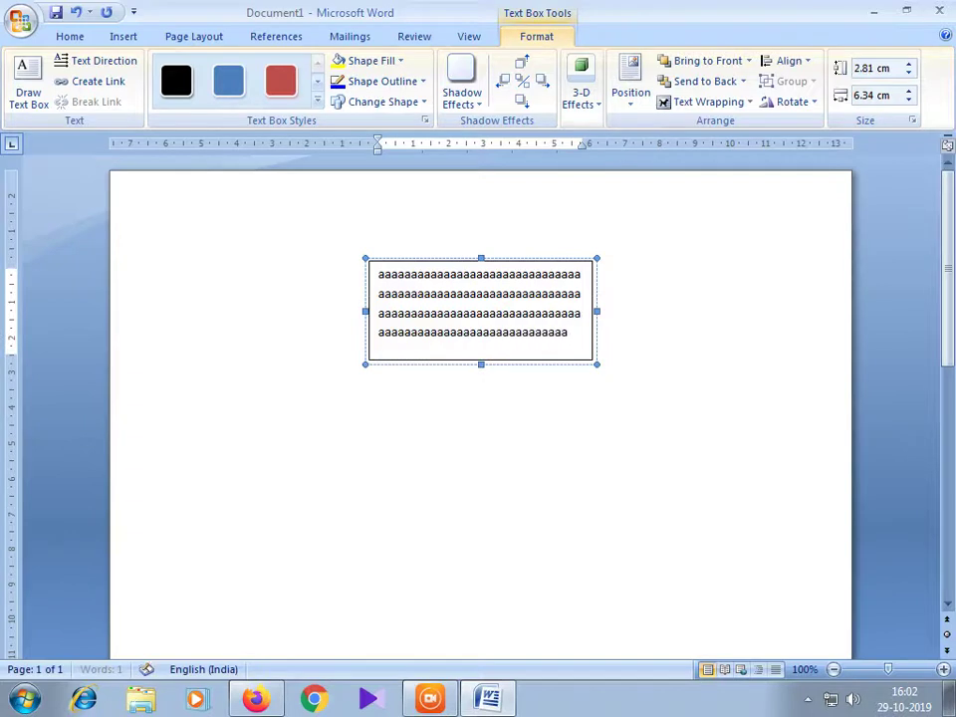
pyautogui.write('aaaaaaaaaaaaaaaaaaaaaaaaaaaaaaaaaaaaaaaaaaaaaaaaaaaaaaaaaaaa')
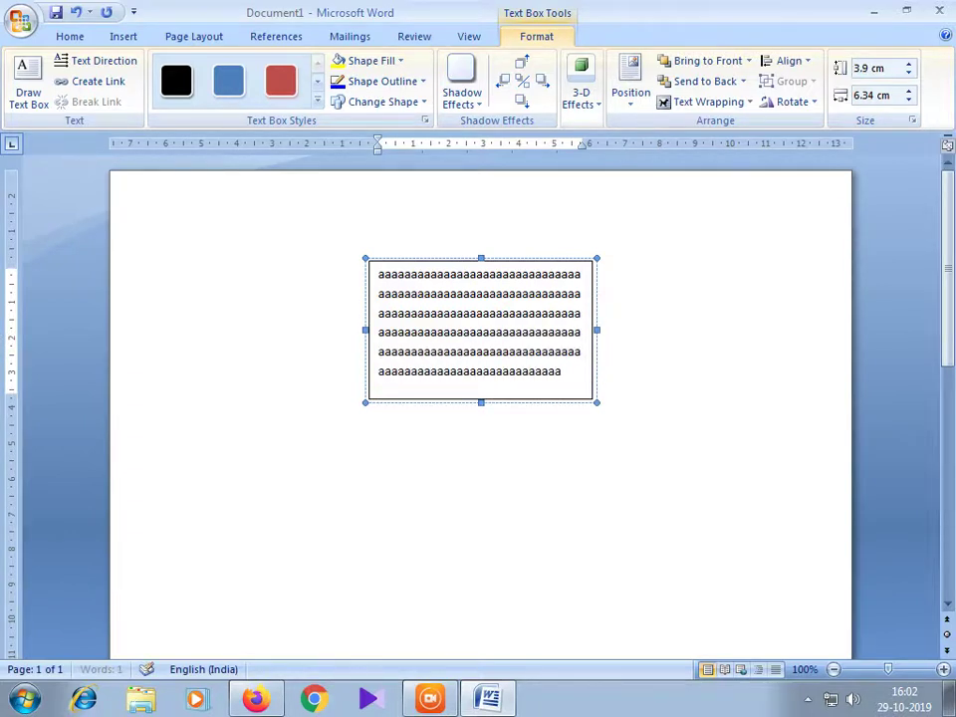
pyautogui.write('aaaaaaaaa')
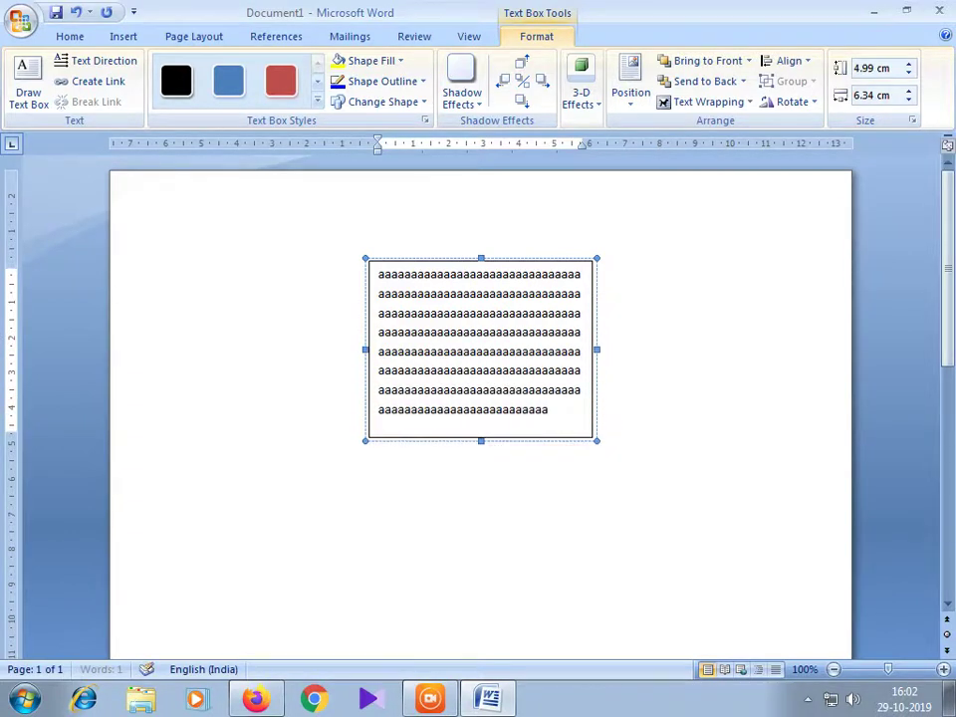
pyautogui.write('aaaaaaaaaaaaaaaaaaaaaaaaaaa')
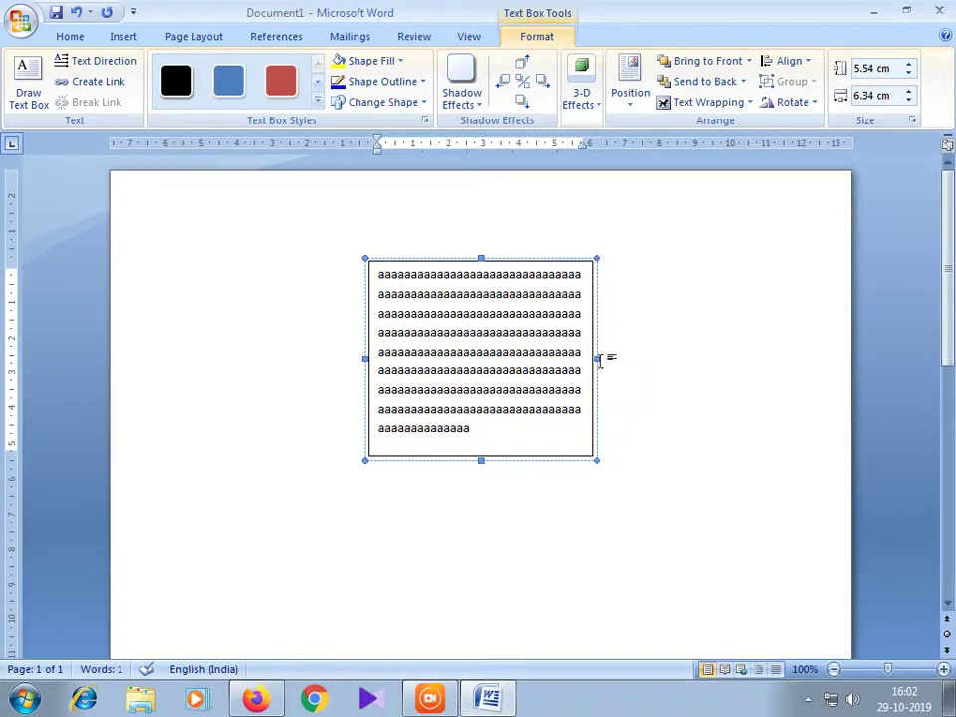
pyautogui.click(594, 261)
pyautogui.press('Delete')
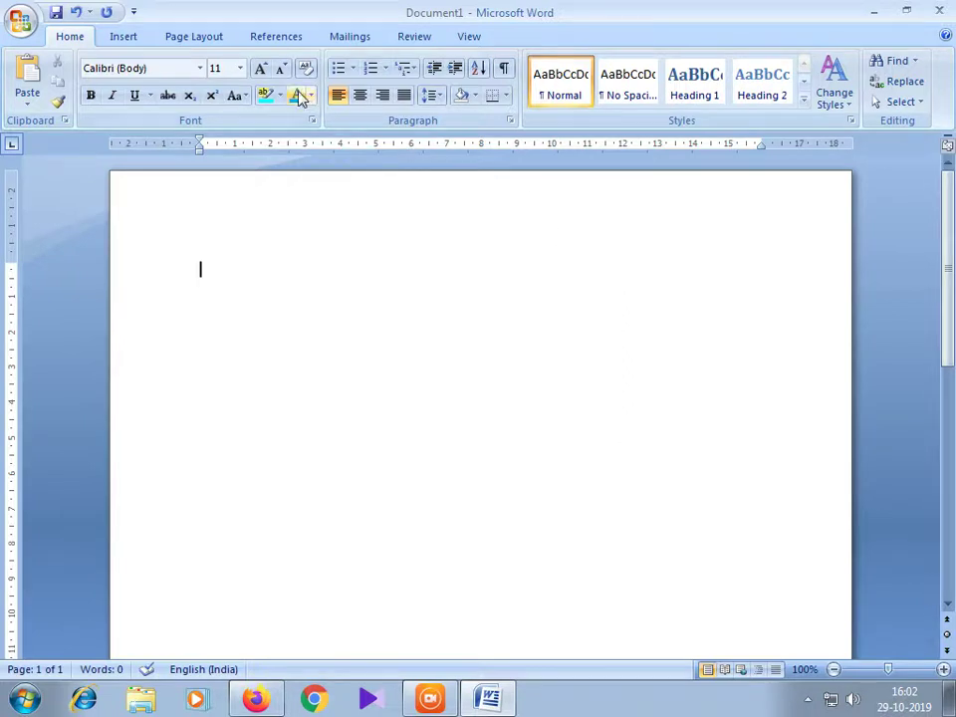
# - Draw a large text box, type filler text, delete it, then bring up the WordArt gallery
pyautogui.click(130, 40)
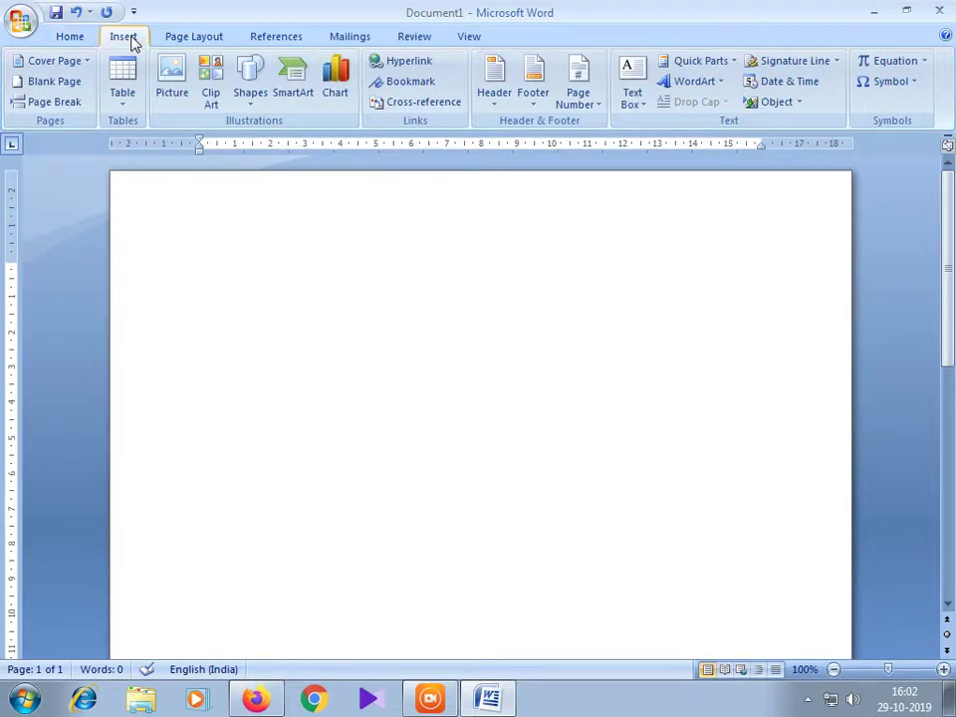
pyautogui.click(636, 105)
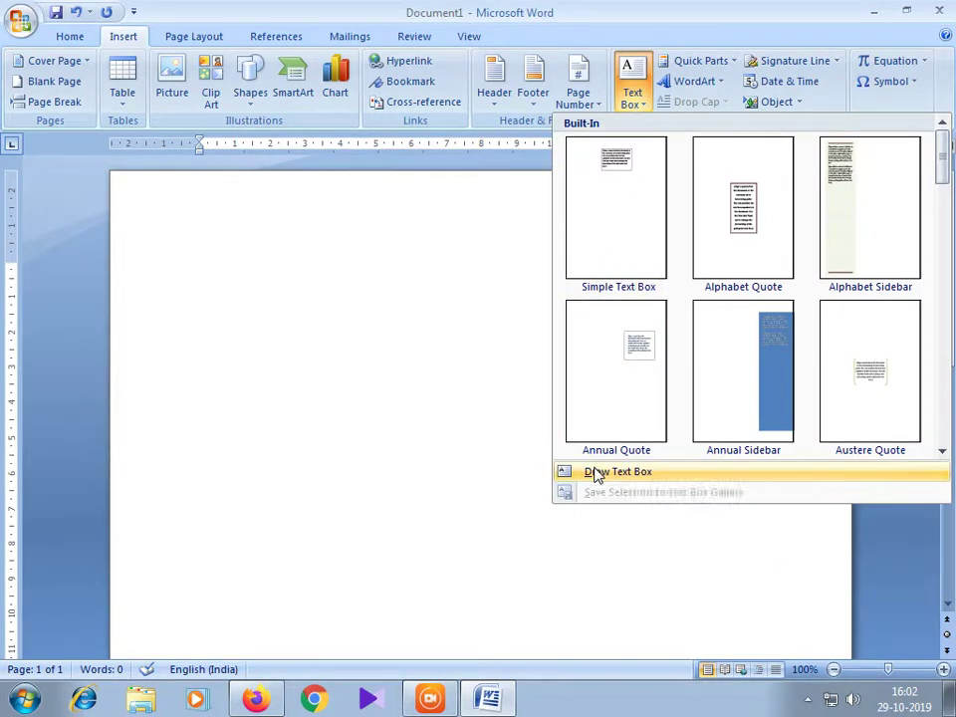
pyautogui.click(594, 473)
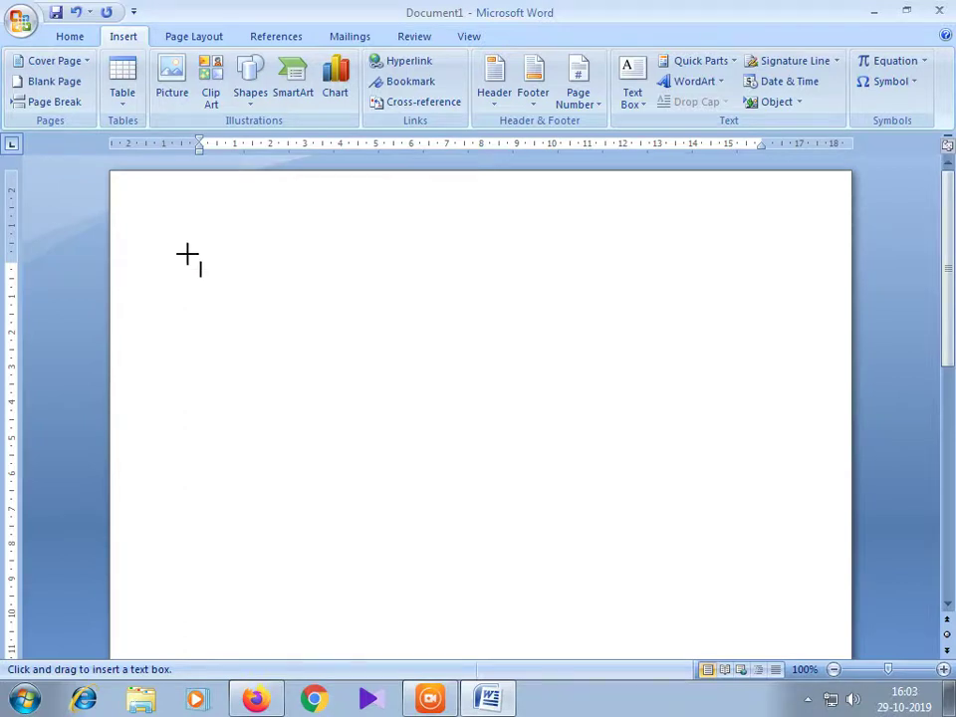
pyautogui.moveTo(187, 255)
pyautogui.mouseDown()
pyautogui.moveTo(235, 563)
pyautogui.moveTo(755, 576)
pyautogui.moveTo(758, 542)
pyautogui.mouseUp()
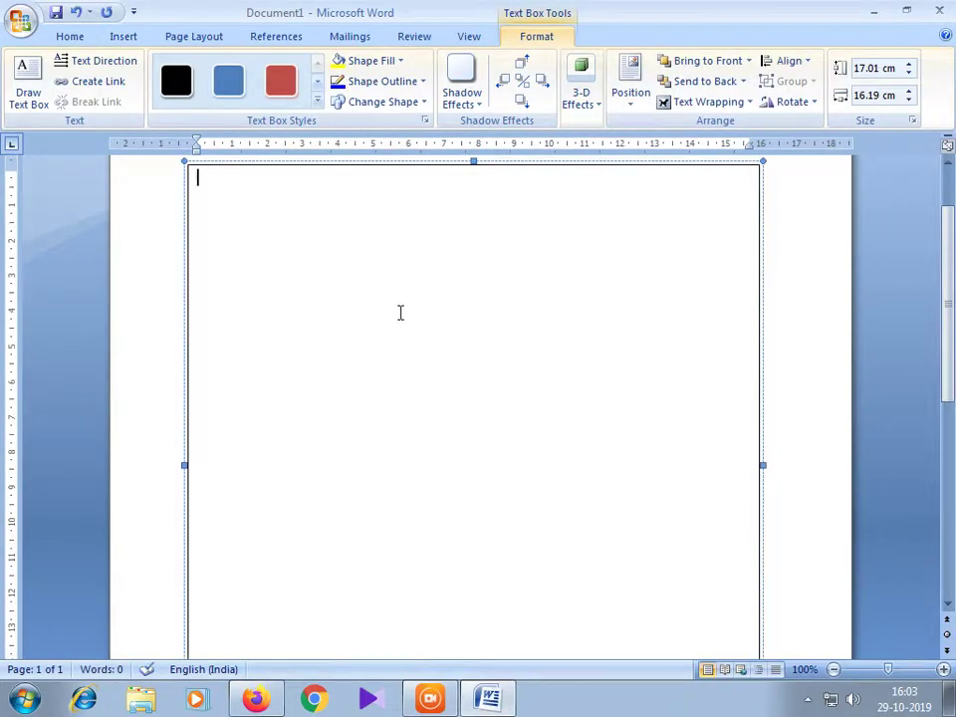
pyautogui.write('aaaaaaaaaaaaaaaaaaaaaaaaaaaaaaaaaaaaaaaaaaa')
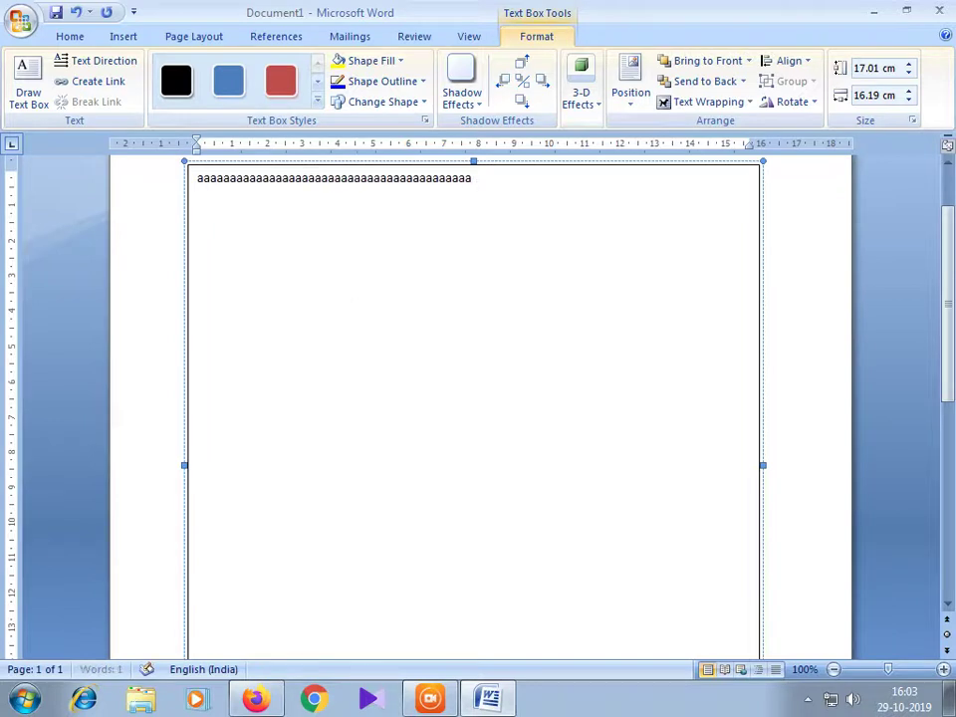
pyautogui.write('aaaaaaaaaaaaaaaaaaaaaaaaaaaaaaaaaaaaaaaaaaaaaaaaaaaaaaaaaaaaa')
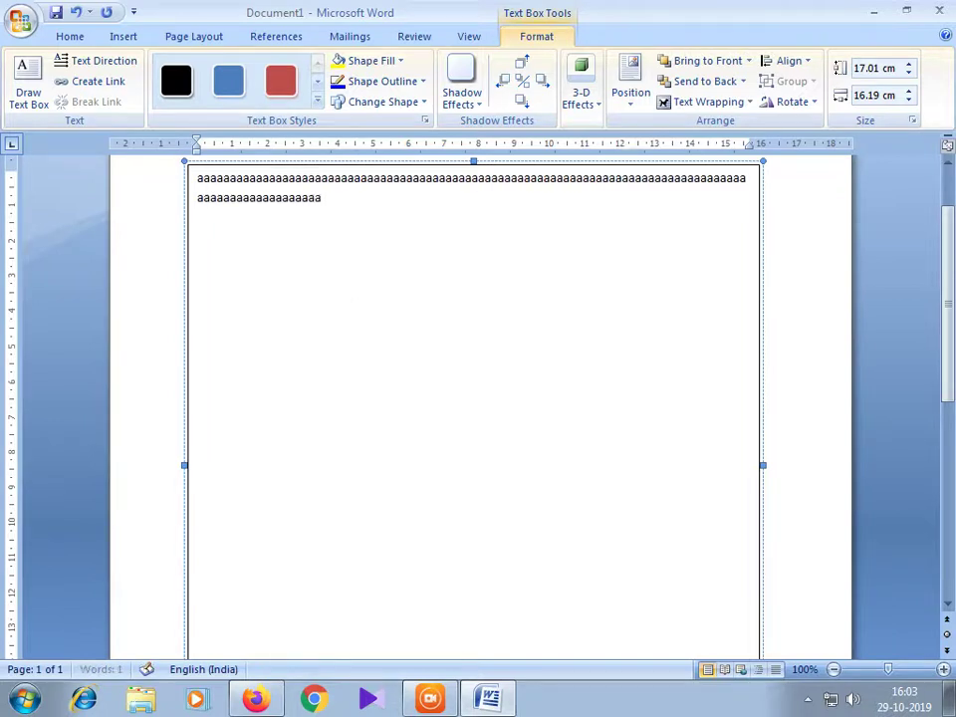
pyautogui.write('aaaaaaaaaaaaaaaaaaaaaaaaaaaaaaaaaaaaaaa')
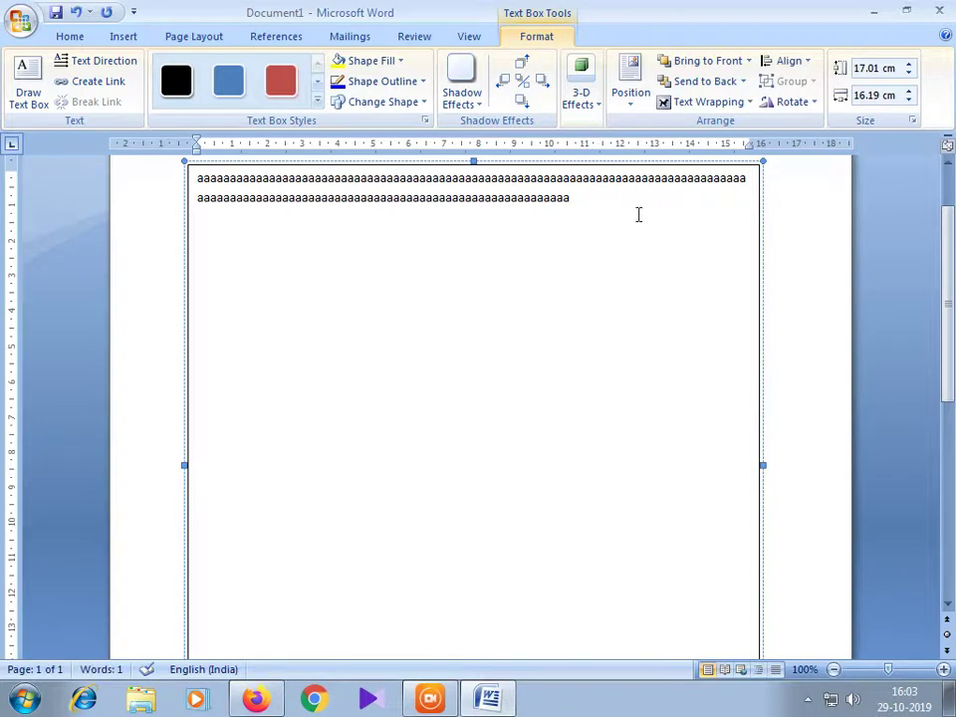
pyautogui.click(759, 162)
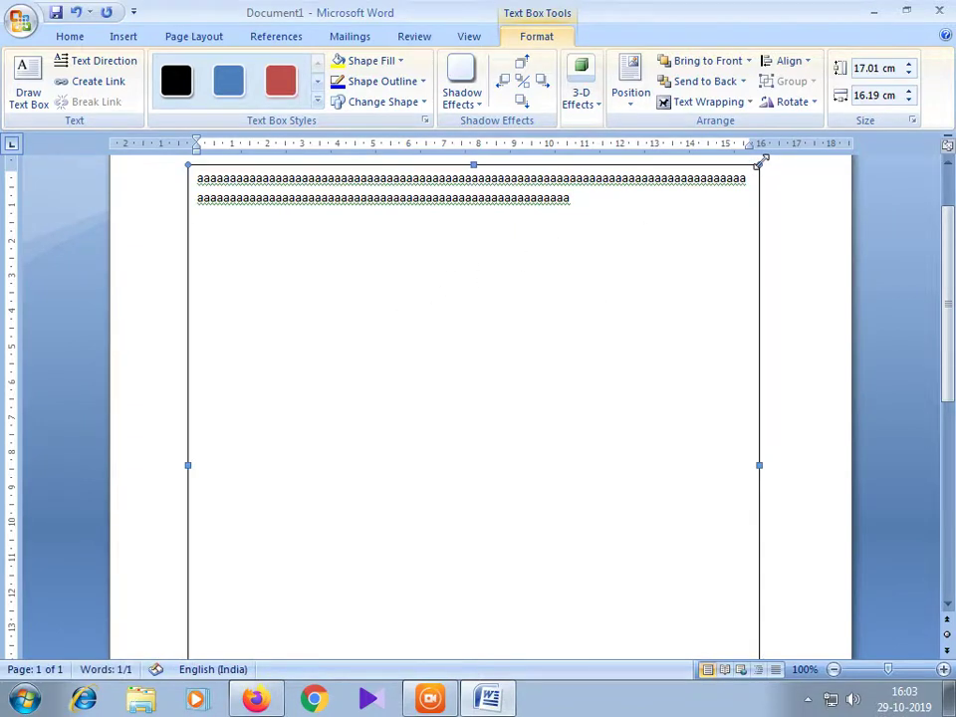
pyautogui.press('Delete')
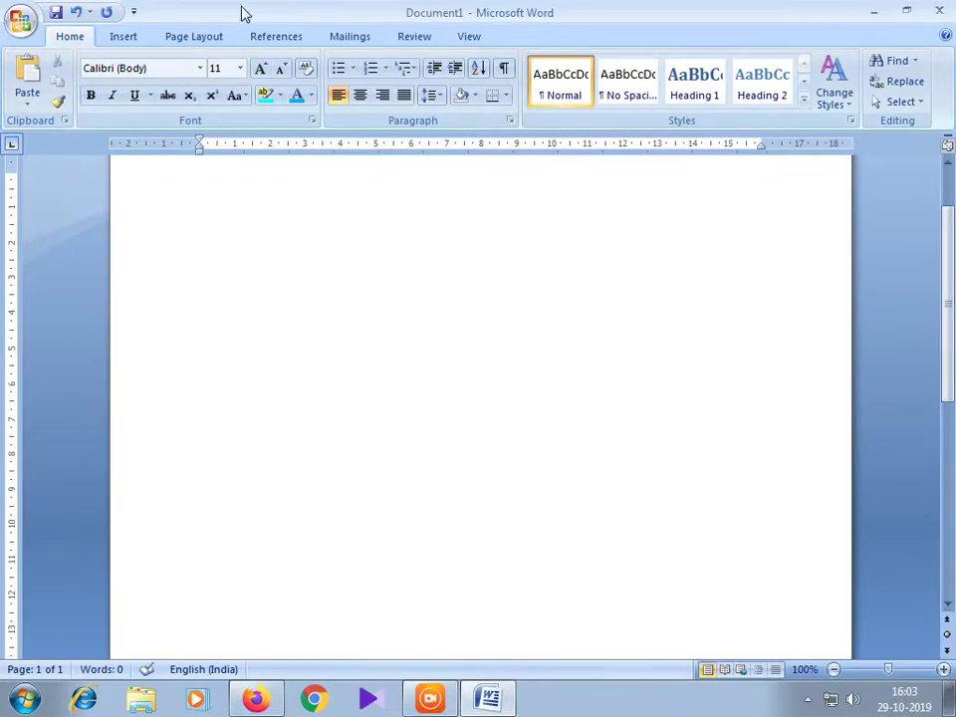
pyautogui.click(117, 33)
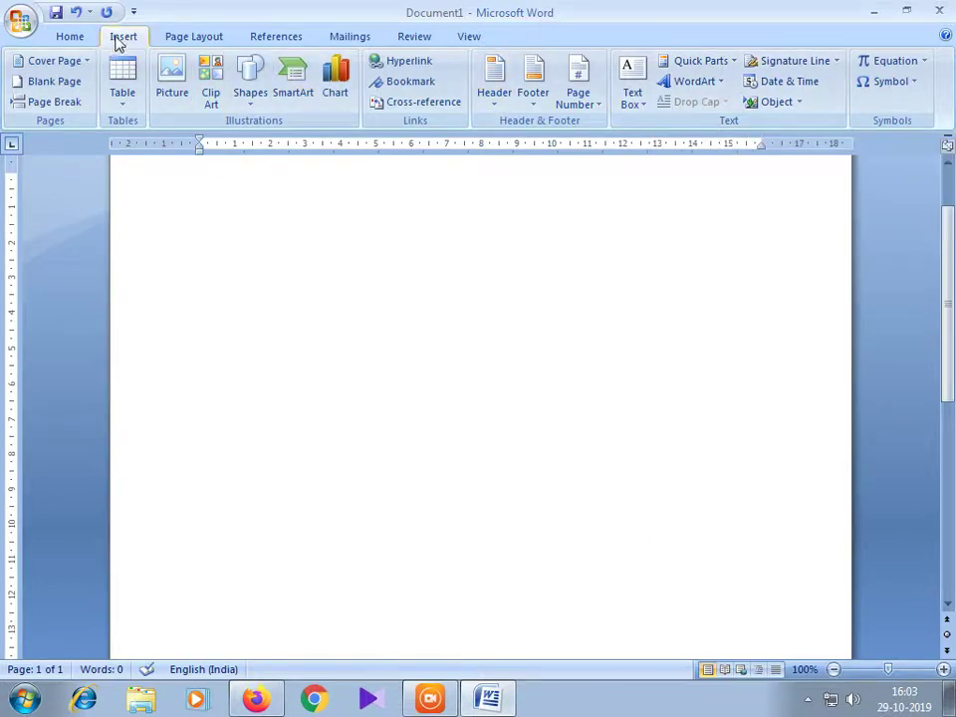
pyautogui.click(721, 86)
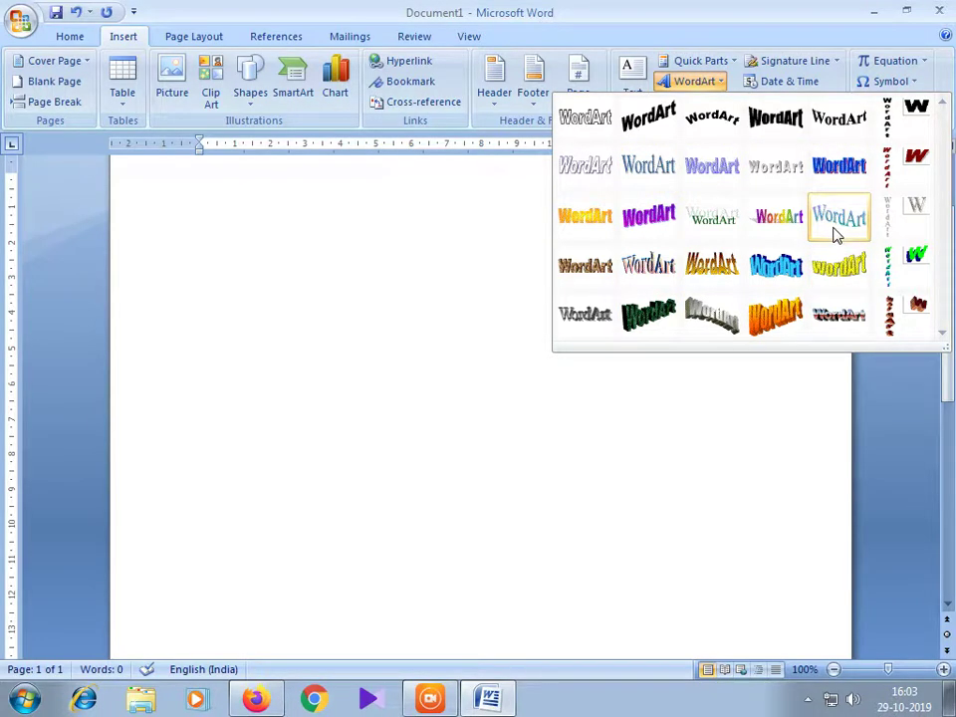
# - Insert crumpled-texture WordArt reading 'Computer' in Arial Black at size 36
pyautogui.click(609, 270)
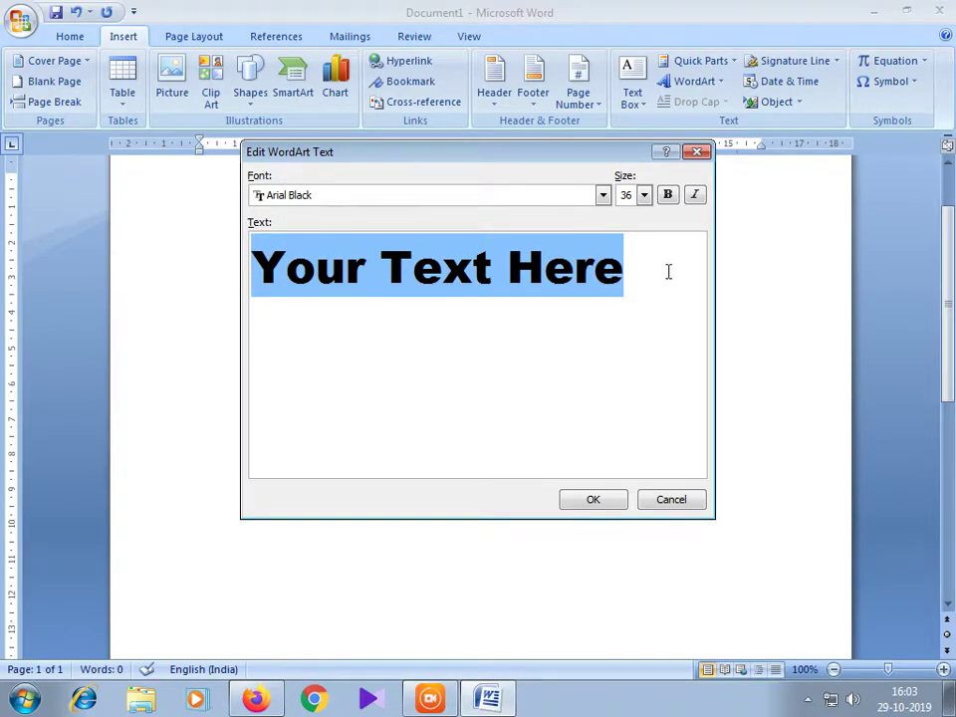
pyautogui.press('Delete')
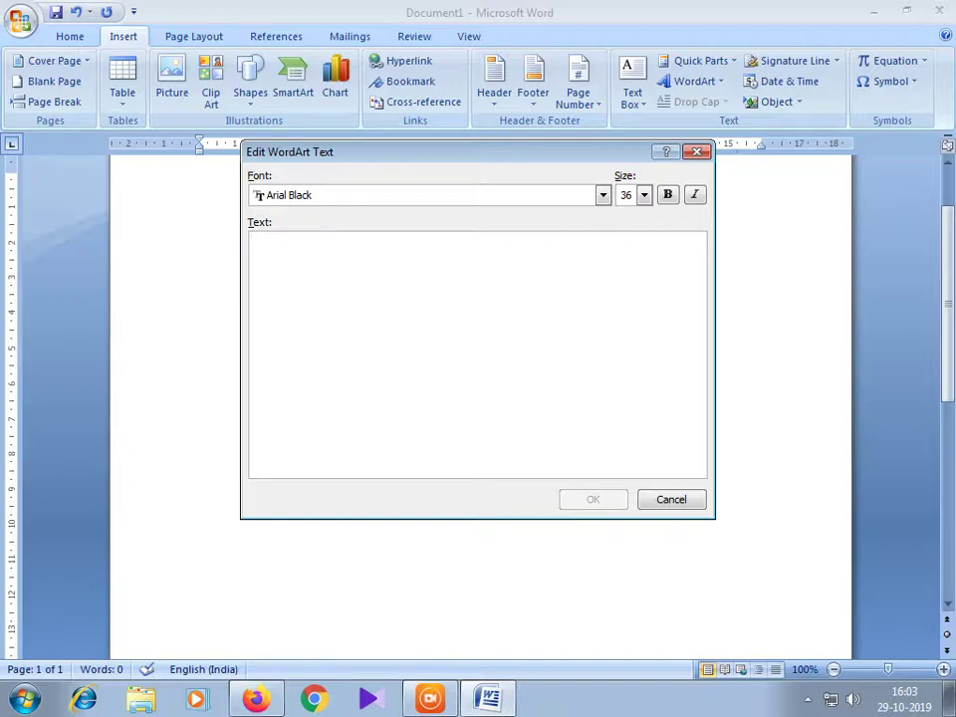
pyautogui.write('Co')
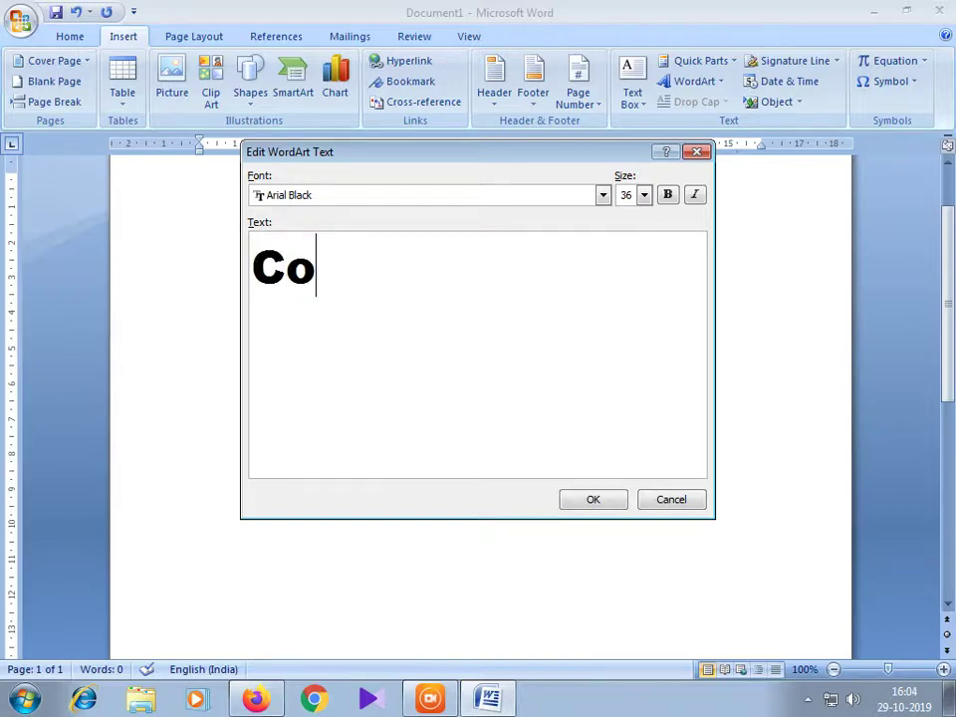
pyautogui.write('mpu')
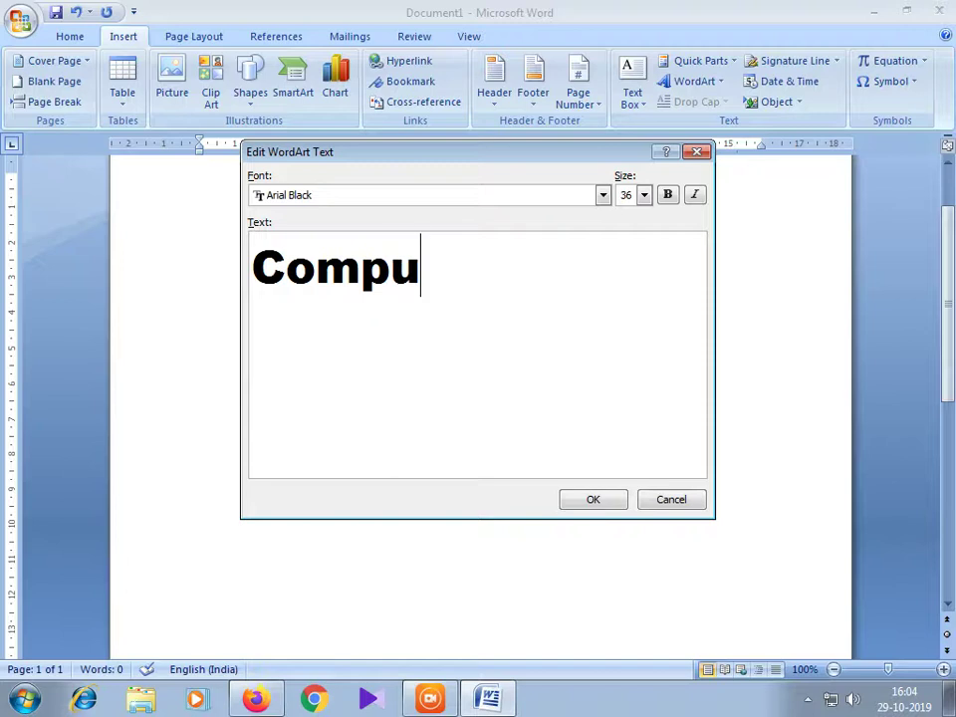
pyautogui.write('ter')
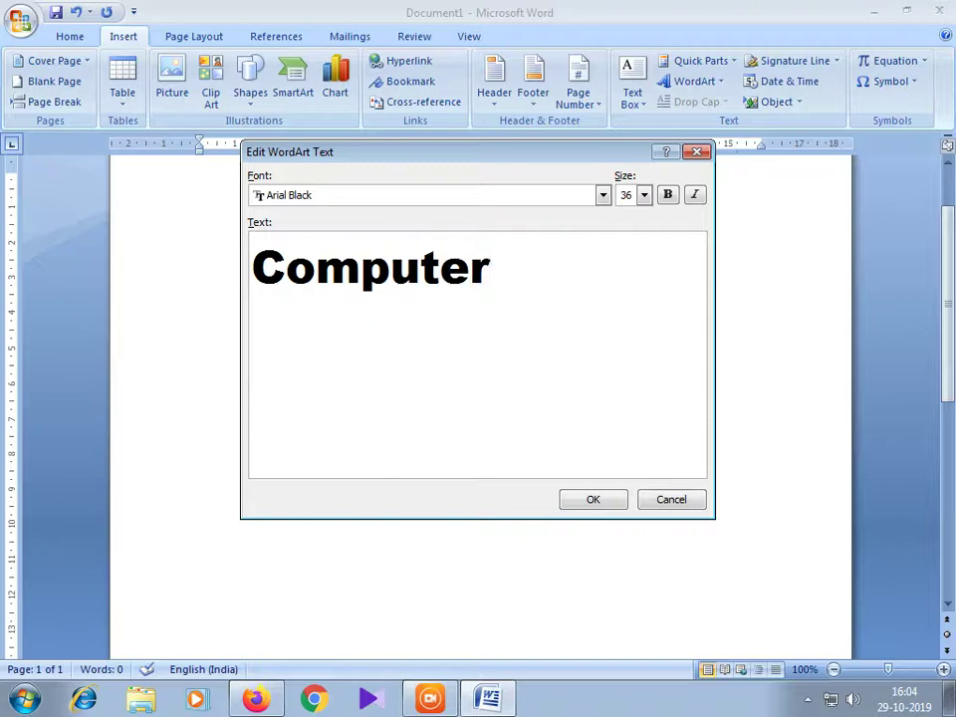
pyautogui.click(602, 196)
pyautogui.click(437, 367)
pyautogui.click(644, 196)
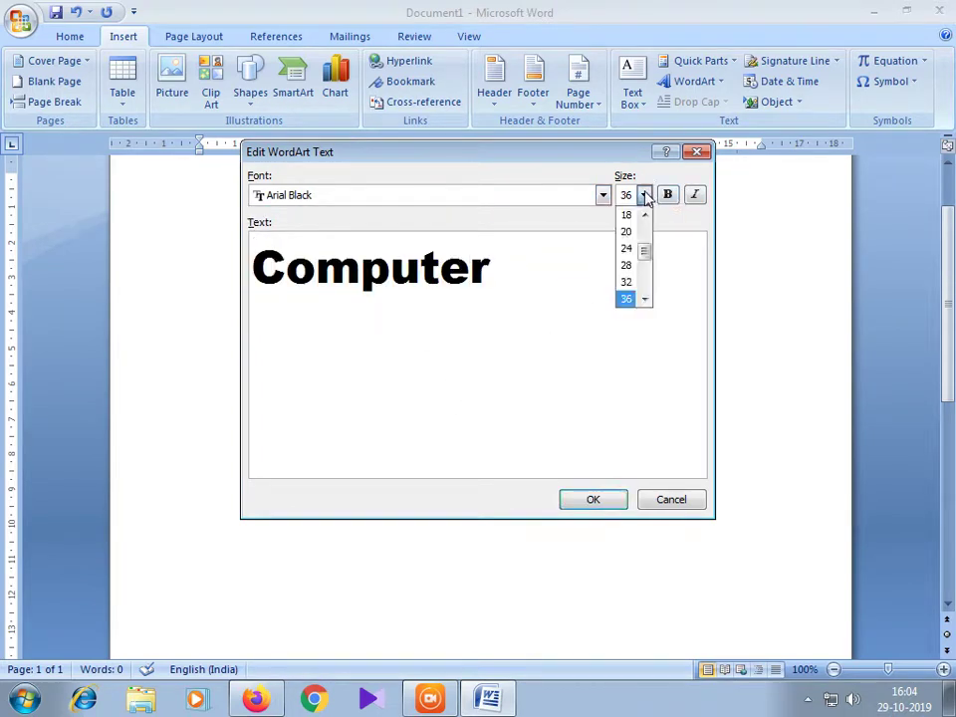
pyautogui.click(509, 361)
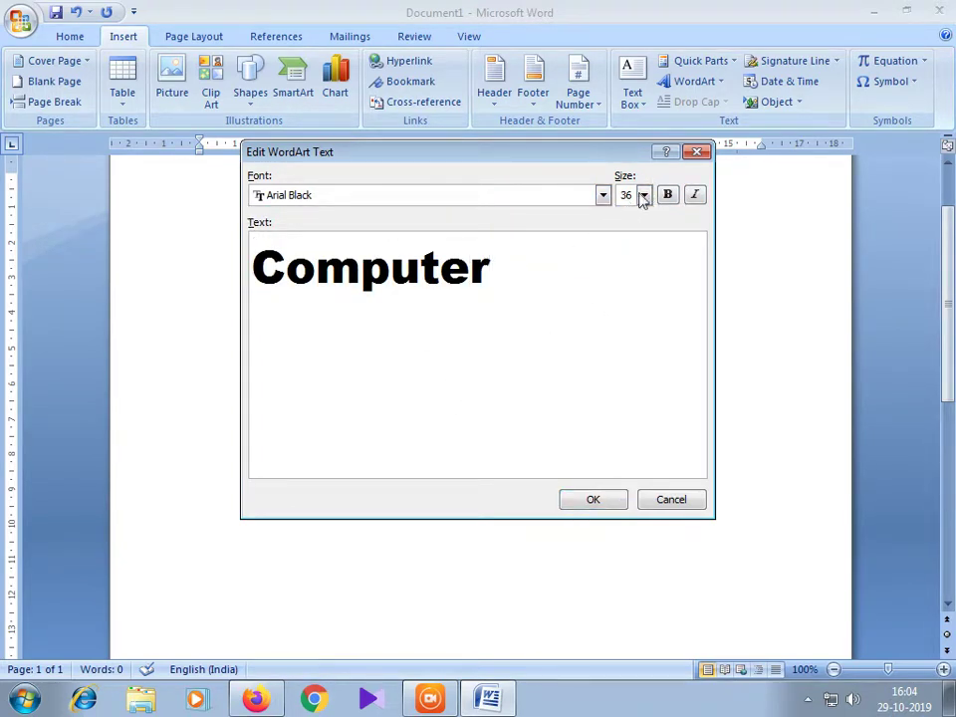
pyautogui.click(598, 504)
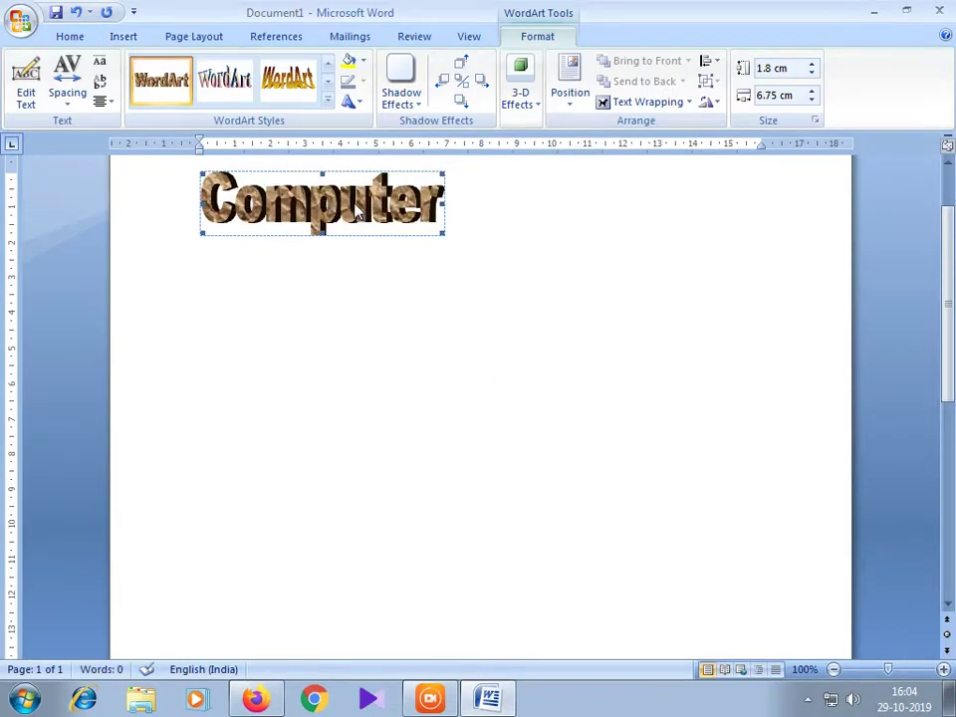
# - Reselect the Computer WordArt and set its text wrapping to Tight
pyautogui.moveTo(355, 212); pyautogui.dragTo(668, 265)
pyautogui.click(608, 271)
pyautogui.click(343, 212)
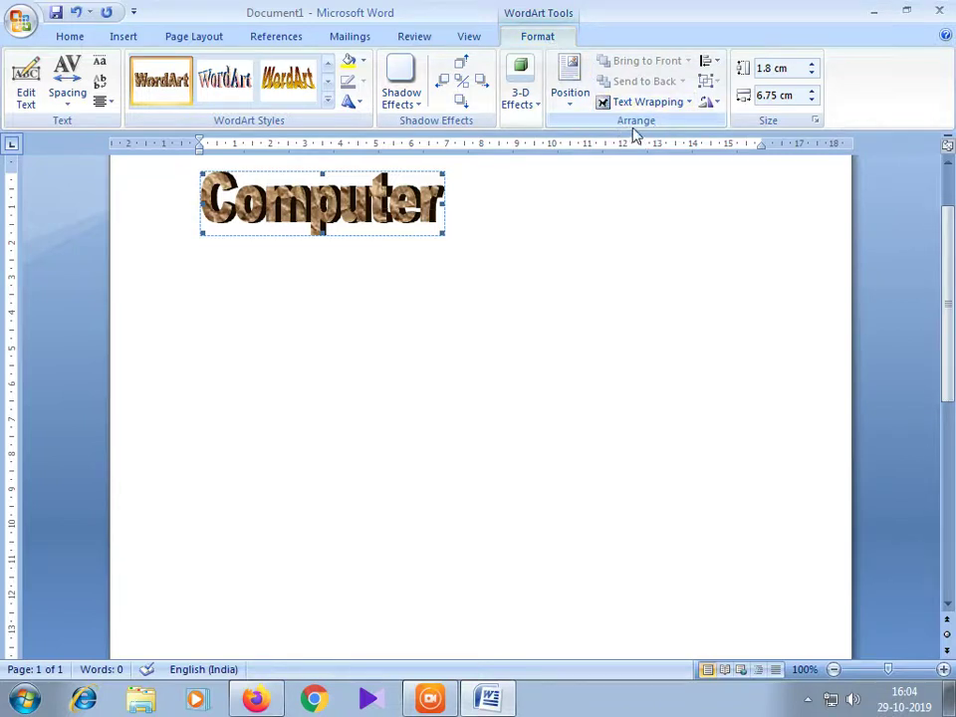
pyautogui.click(687, 104)
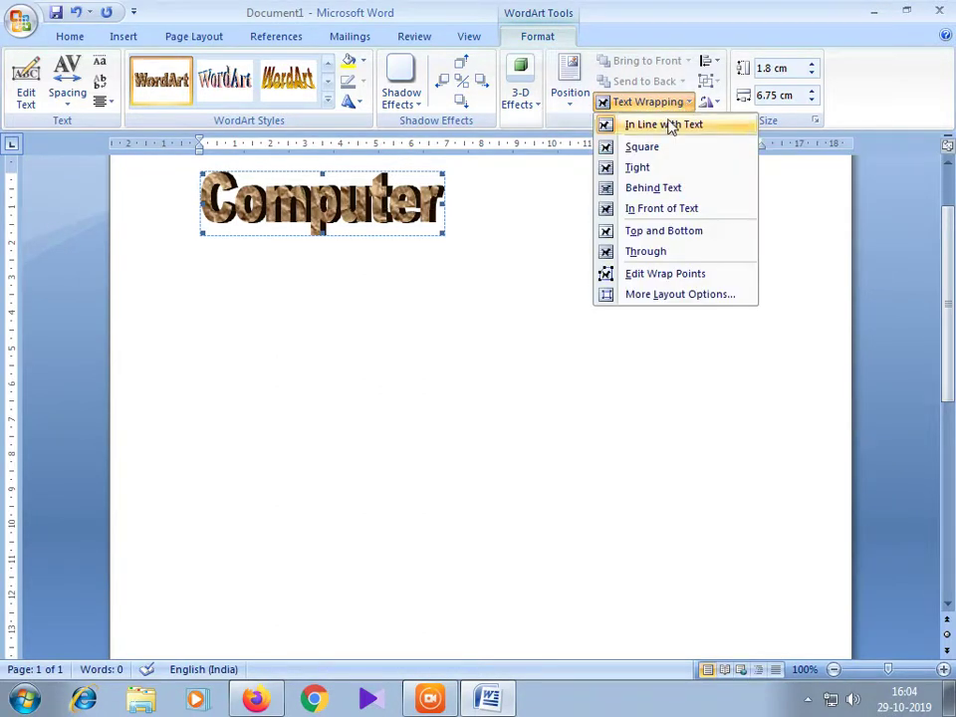
pyautogui.click(635, 169)
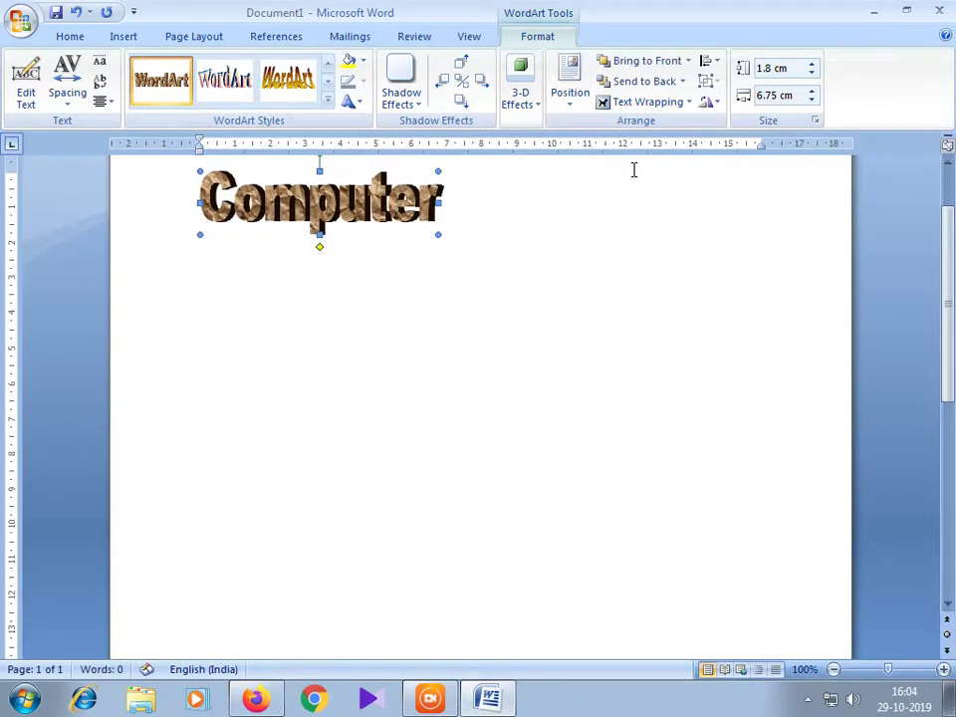
pyautogui.click(683, 103)
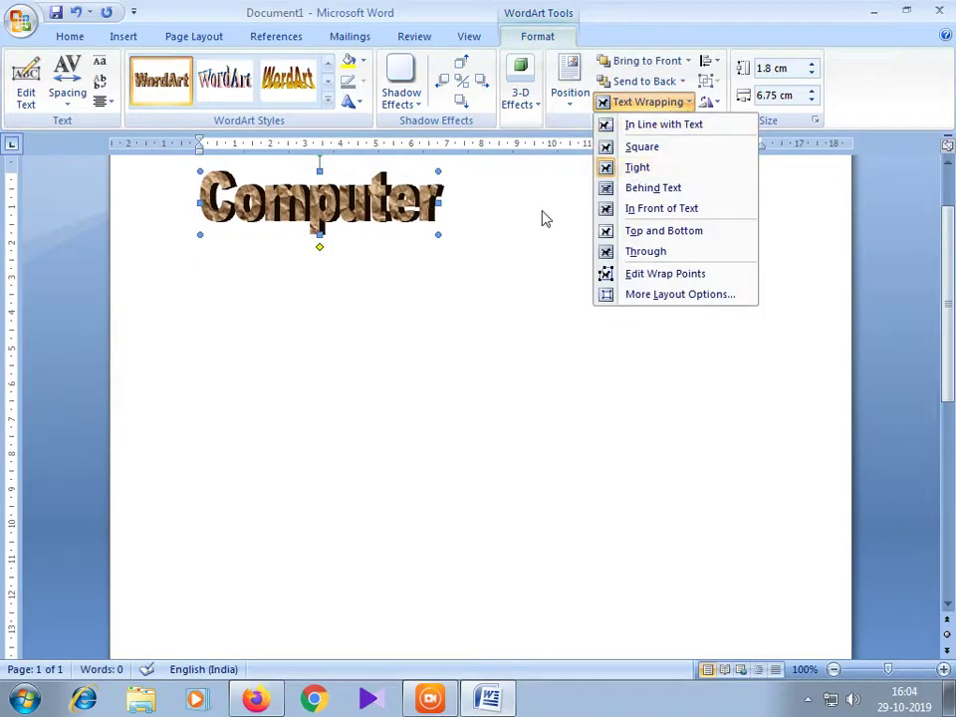
pyautogui.click(544, 217)
# - Stretch the Computer WordArt to 16.56 cm wide and 5.82 cm tall, reposition it, and try rotating it
pyautogui.moveTo(364, 196); pyautogui.dragTo(533, 218)
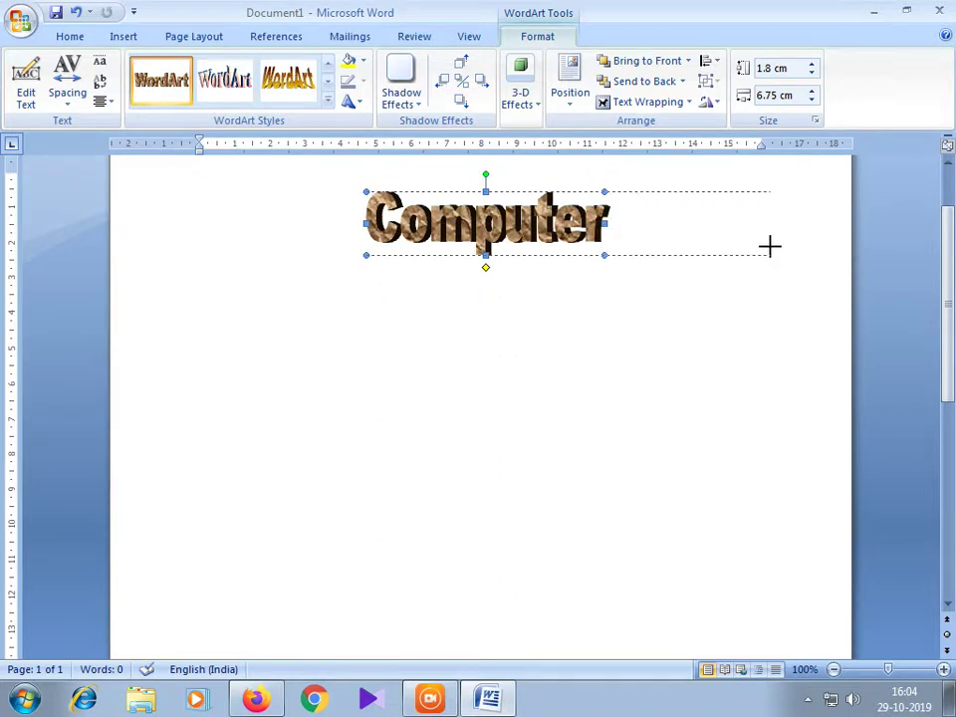
pyautogui.moveTo(604, 221); pyautogui.dragTo(817, 239)
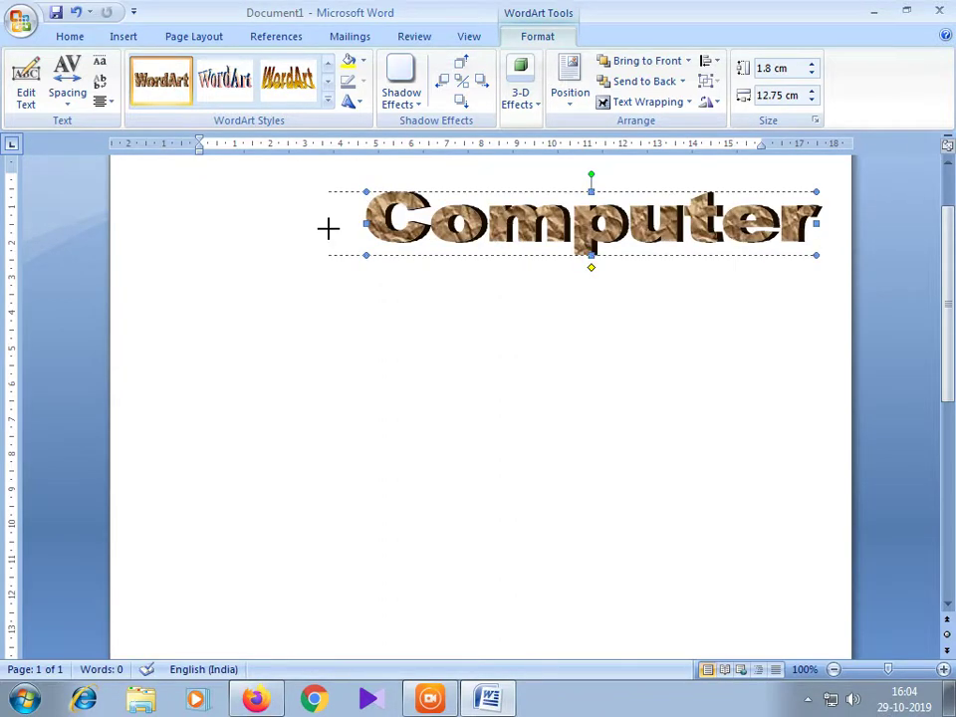
pyautogui.moveTo(362, 222); pyautogui.dragTo(233, 222)
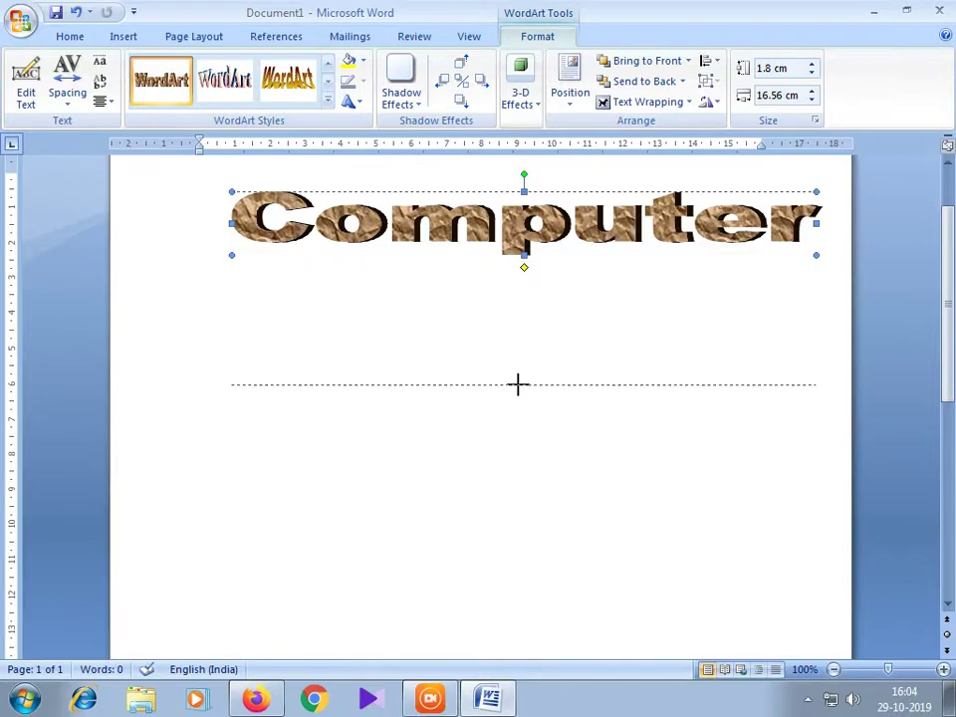
pyautogui.moveTo(524, 251); pyautogui.dragTo(524, 396)
pyautogui.moveTo(536, 353); pyautogui.dragTo(496, 417)
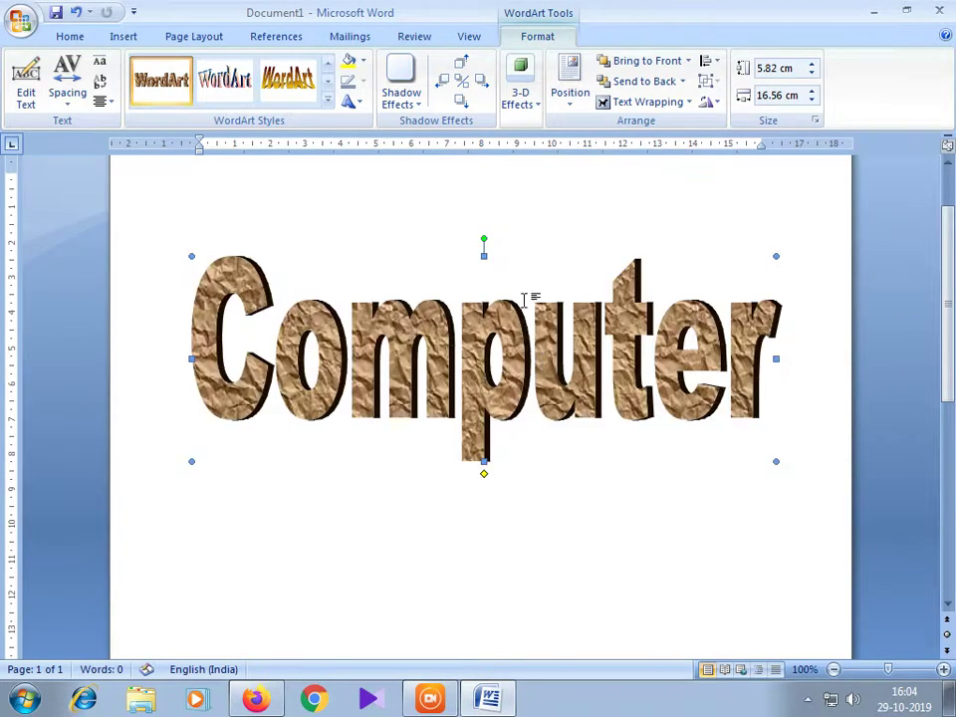
pyautogui.moveTo(483, 237); pyautogui.dragTo(428, 291)
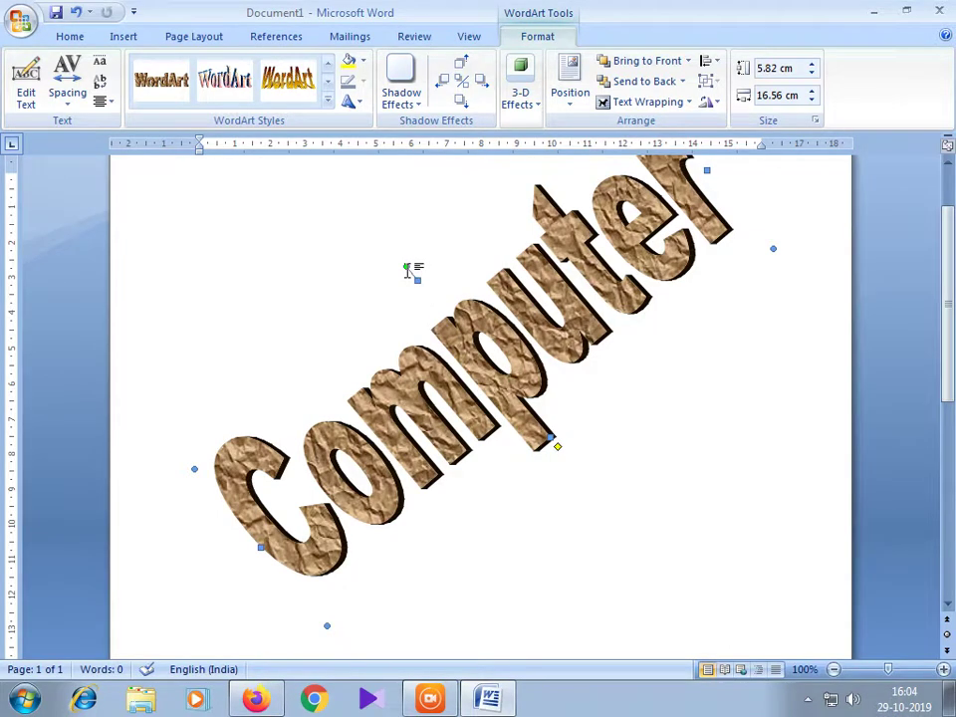
pyautogui.moveTo(405, 267)
pyautogui.mouseDown()
pyautogui.moveTo(457, 231)
pyautogui.moveTo(507, 216)
pyautogui.moveTo(489, 228)
pyautogui.mouseUp()
pyautogui.click(565, 454)
# - Delete the Computer WordArt and paste in three paragraphs of sample text
pyautogui.click(536, 378)
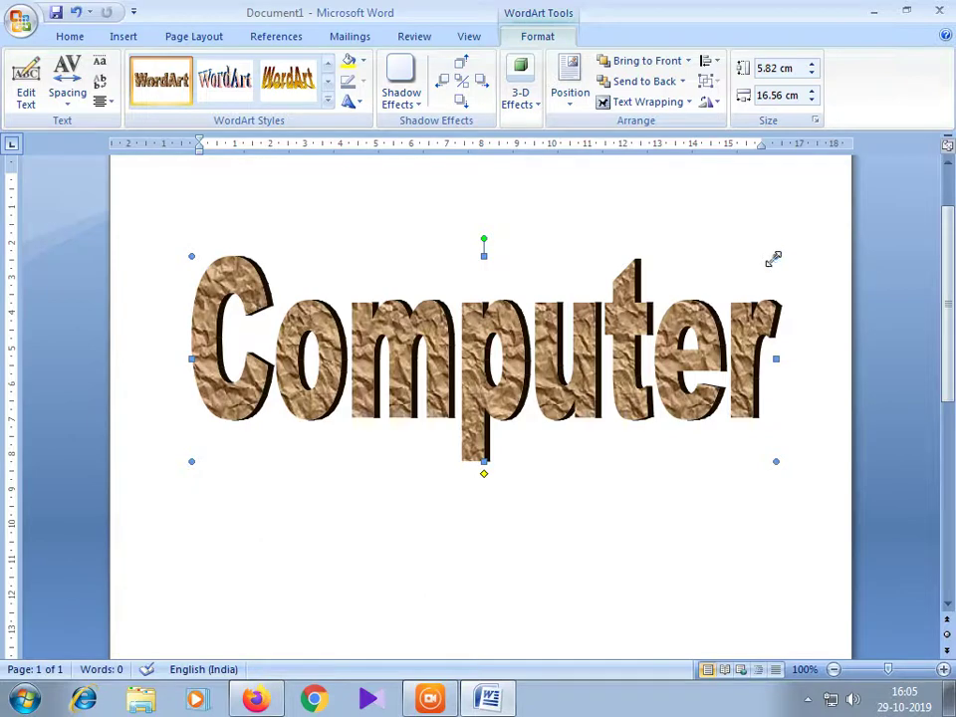
pyautogui.press('Delete')
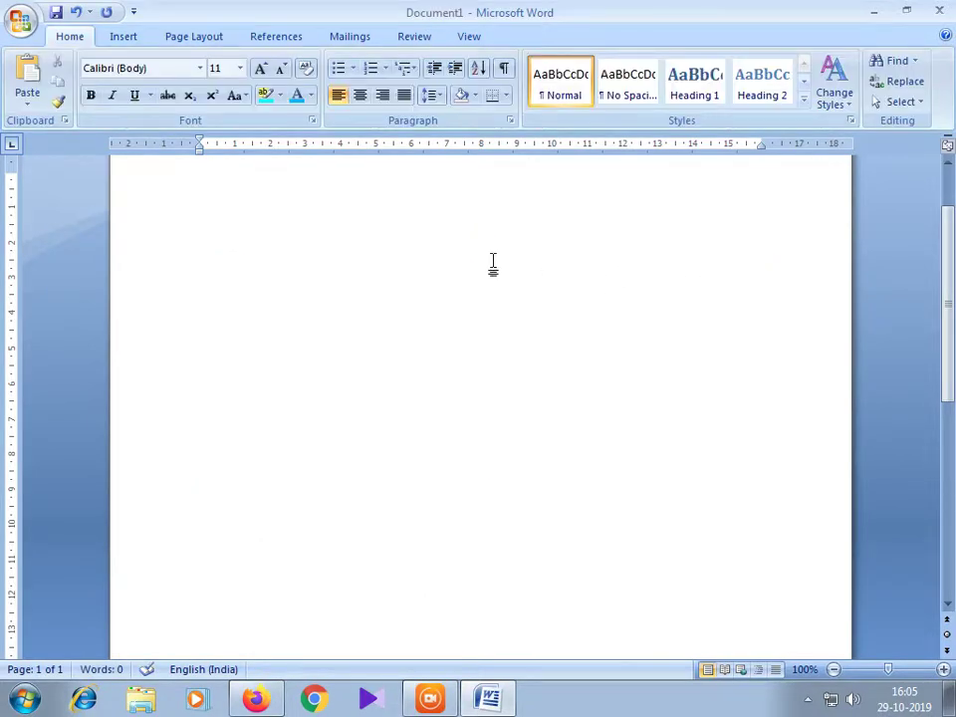
pyautogui.click(123, 36)
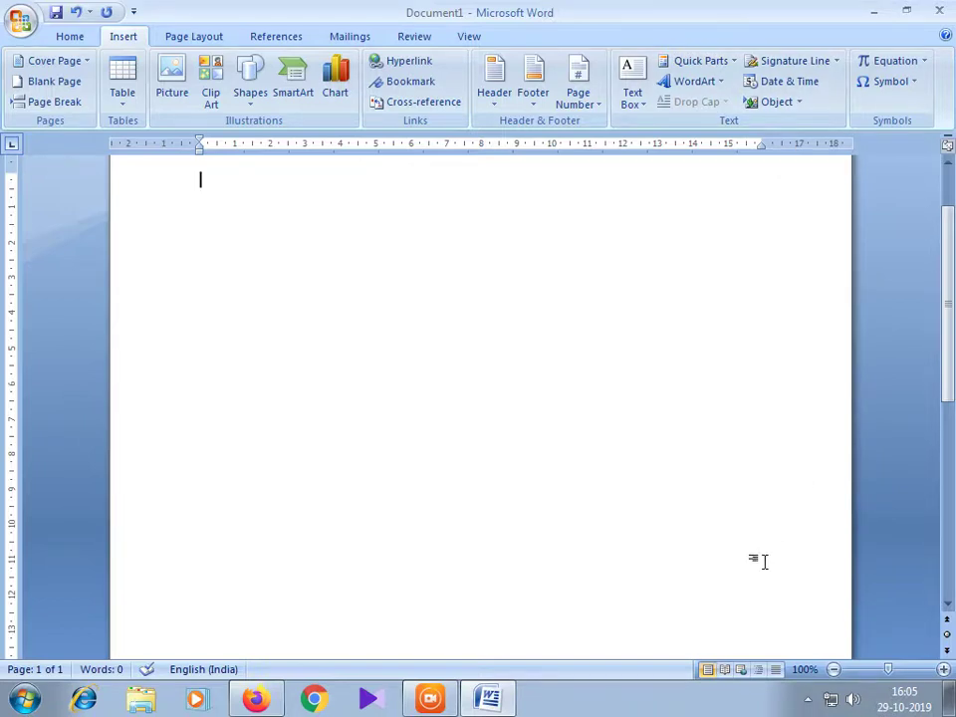
pyautogui.scroll(2, 880, 572)
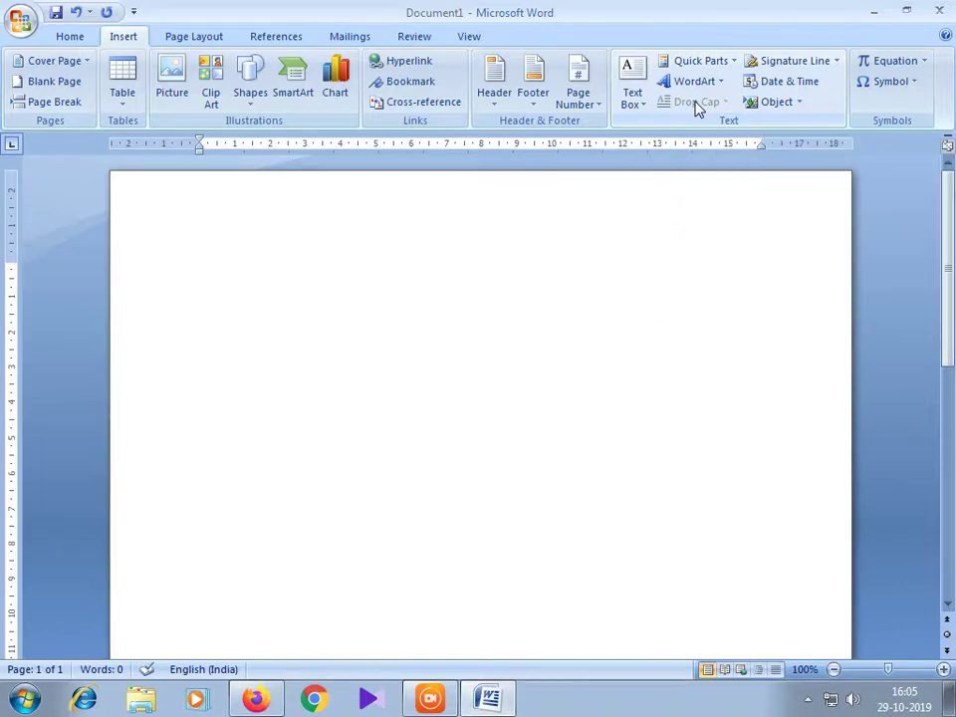
pyautogui.write('On the Insert tab, the galleries include items that are designed to coordinate with the overall look of your document. You can use these galleries to insert tables, headers, footers, lists, cover pages, and other document building blocks. When you create pictures, charts, or diagrams, they also coordinate with your current document look. You can easily change the formatting of selected text in the document text by choosing a look for the selected text from the Quick Styles gallery on the Home tab. You can also format text directly by using the other controls on the Home tab. Most controls offer a choice of using the look from the current theme or using a format that you specify directly. To change the overall look of your document, choose new Theme elements on the Page Layout tab. To change the looks available in the Quick Style gallery, use the Change Current Quick Style Set command. Both the Themes gallery and the Quick Styles gallery provide reset commands so that you can always restore the look of your document to the original contained in your current template.')
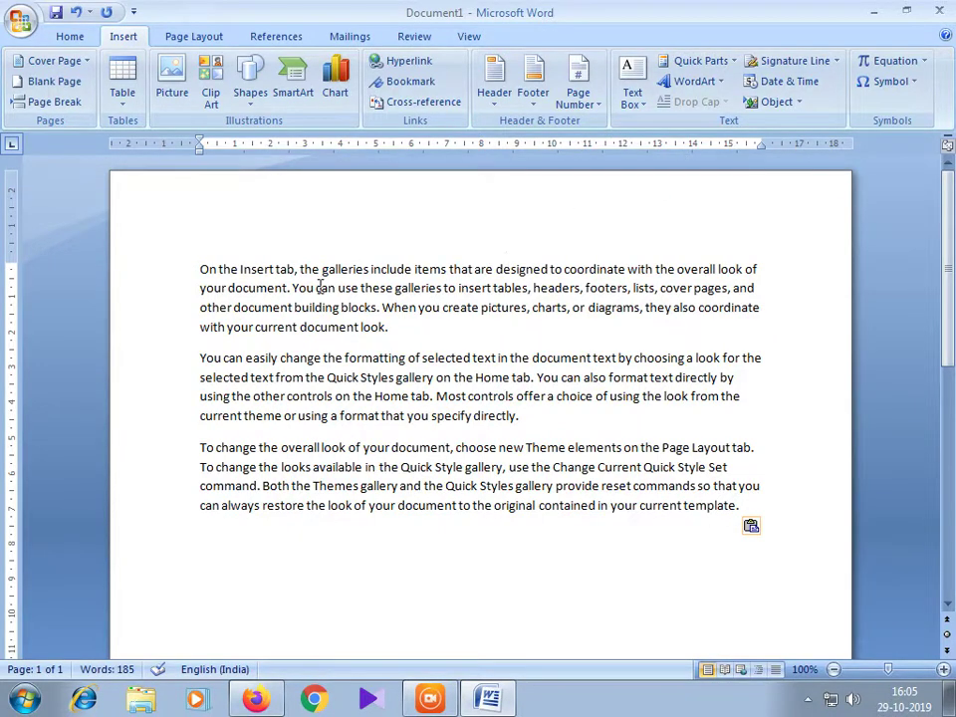
# - Give the first paragraph a Dropped capital spanning 3 lines using Drop Cap Options
pyautogui.moveTo(190, 250); pyautogui.dragTo(402, 338)
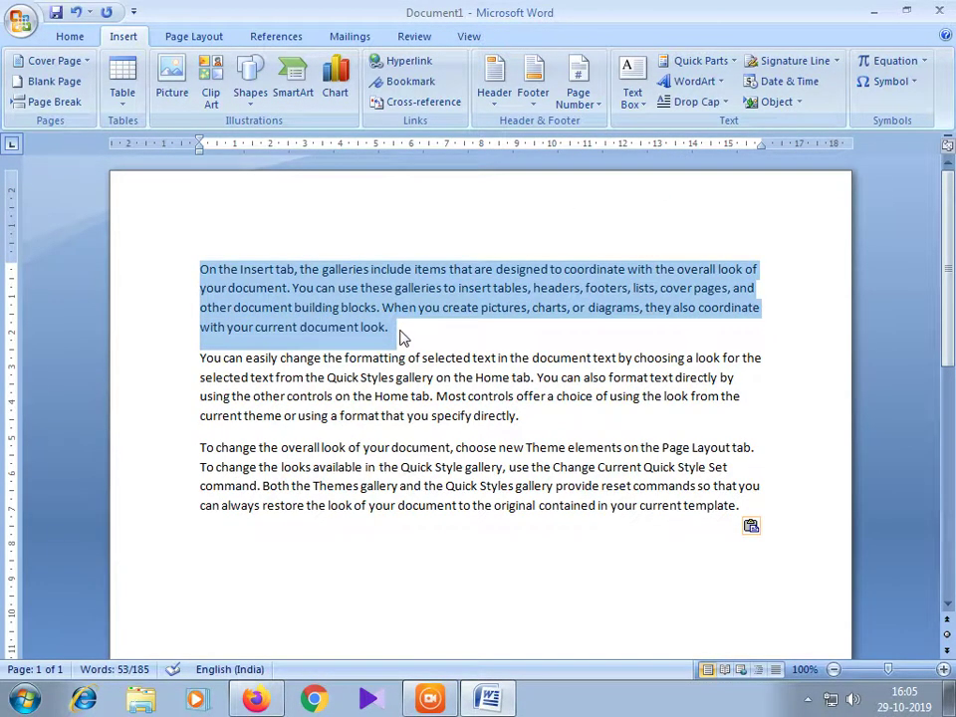
pyautogui.click(725, 107)
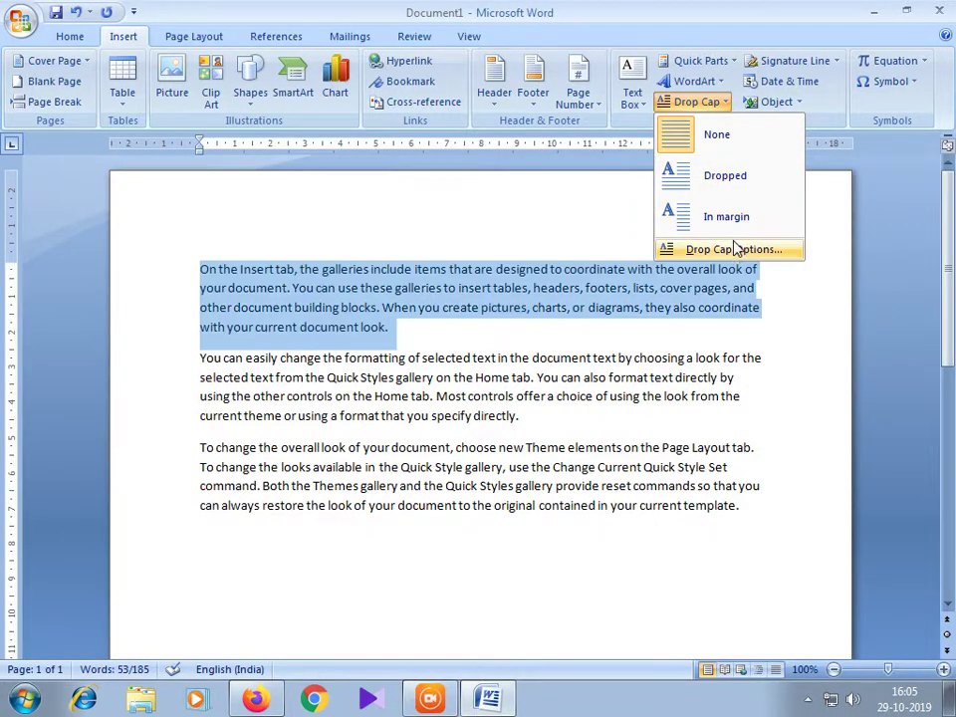
pyautogui.click(738, 254)
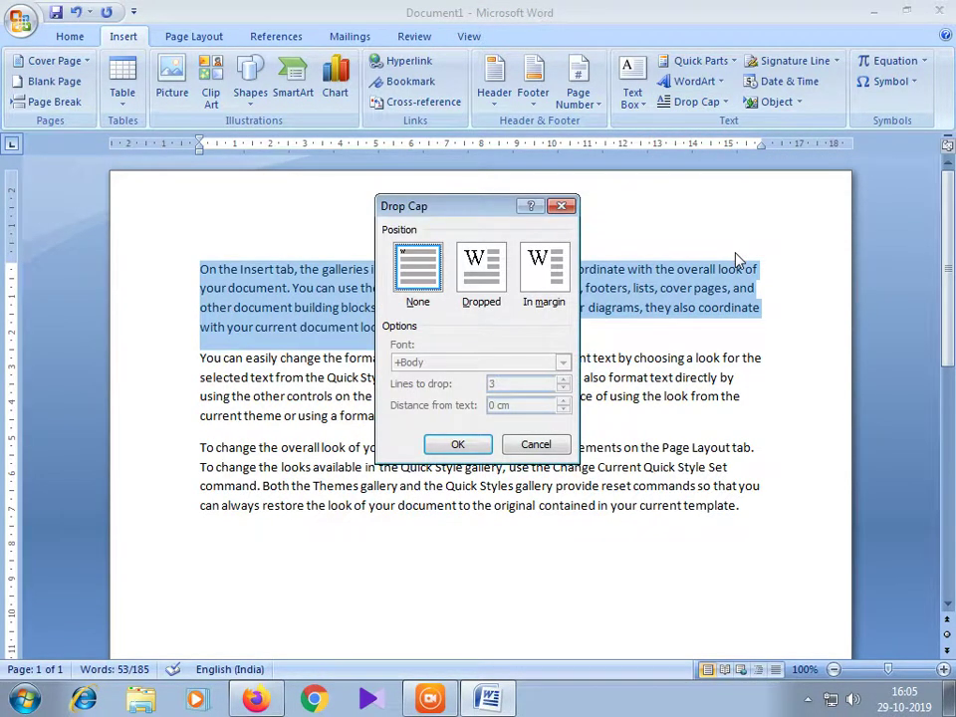
pyautogui.moveTo(459, 209); pyautogui.dragTo(636, 221)
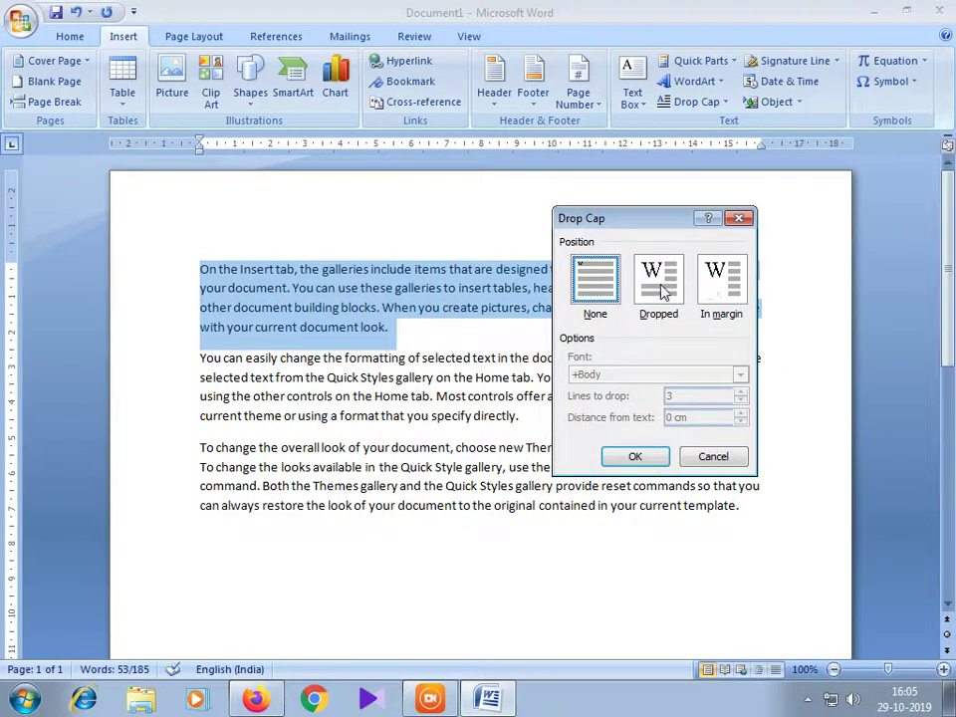
pyautogui.click(660, 285)
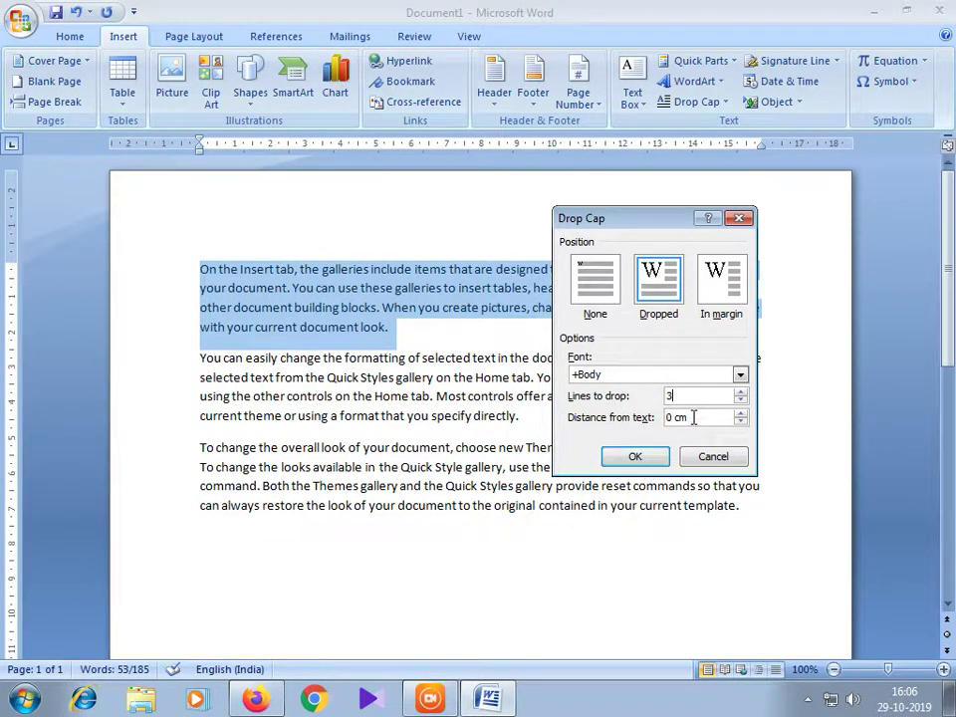
pyautogui.click(636, 456)
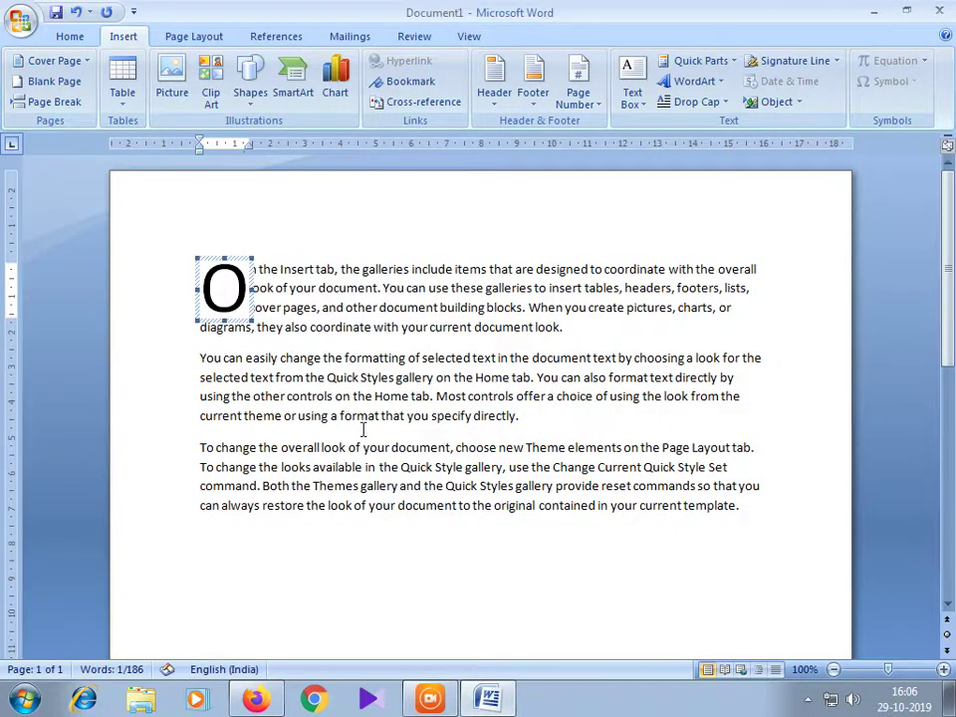
# - Set the drop cap to None, then select and delete all three paragraphs
pyautogui.click(284, 330)
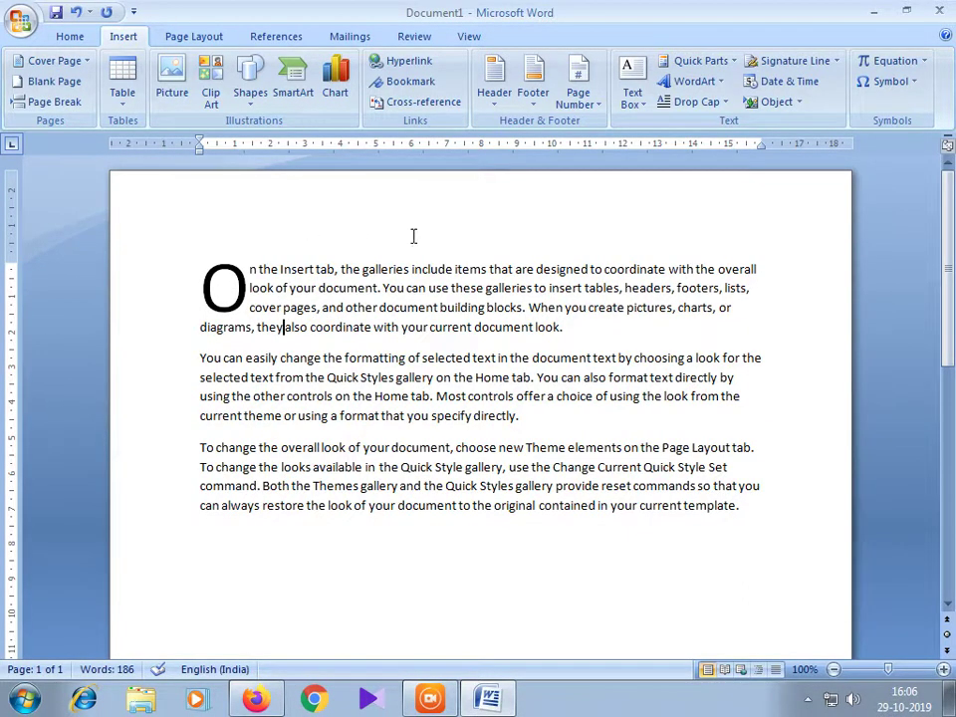
pyautogui.click(696, 101)
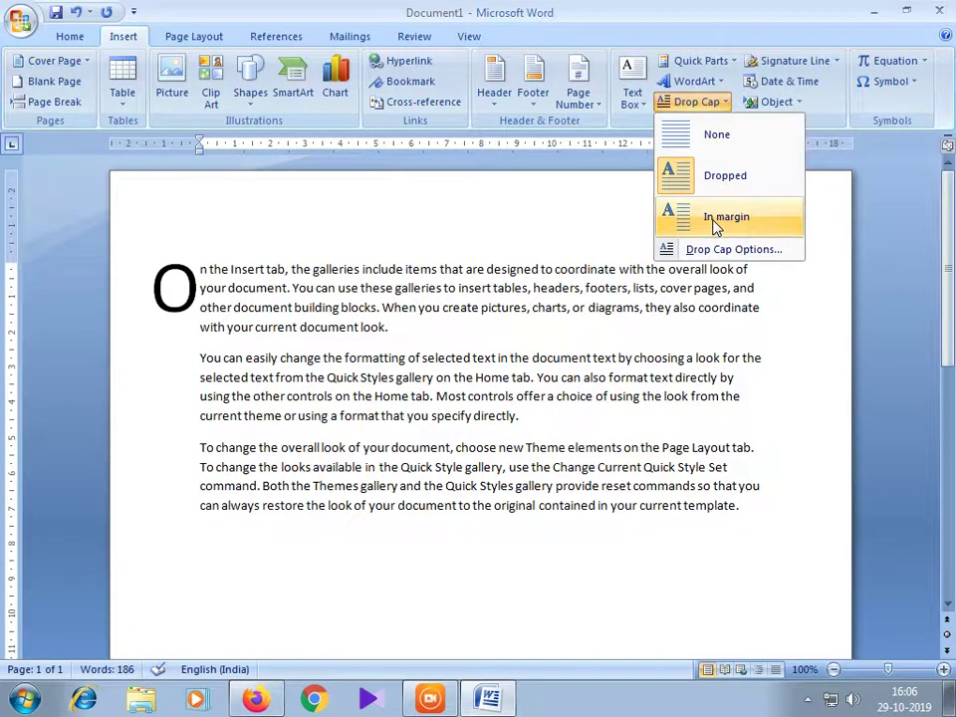
pyautogui.click(700, 137)
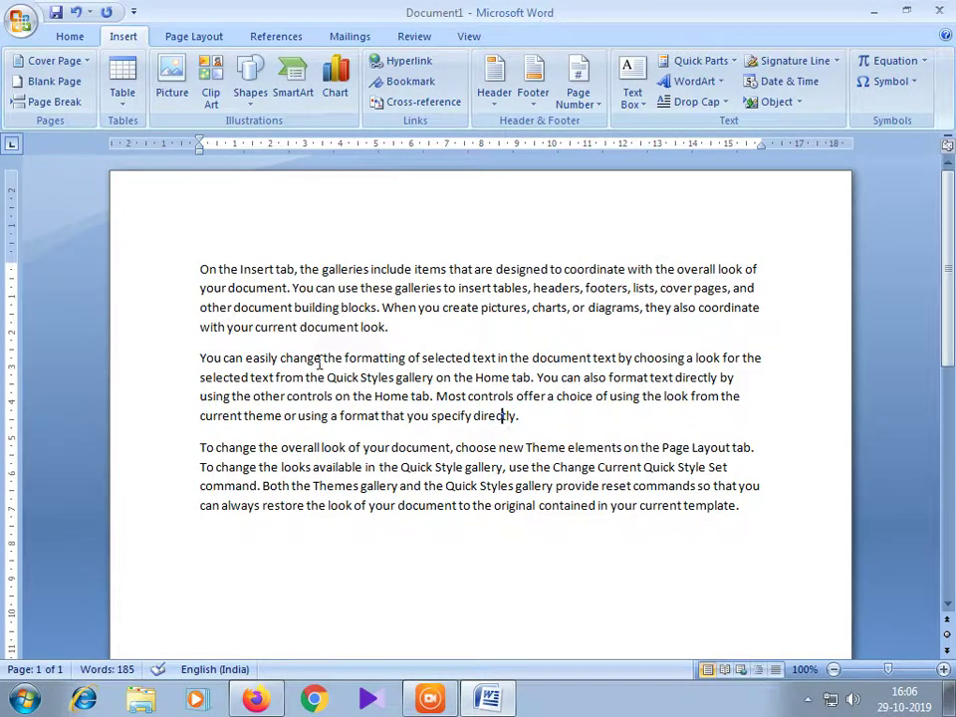
pyautogui.moveTo(205, 261); pyautogui.dragTo(849, 678)
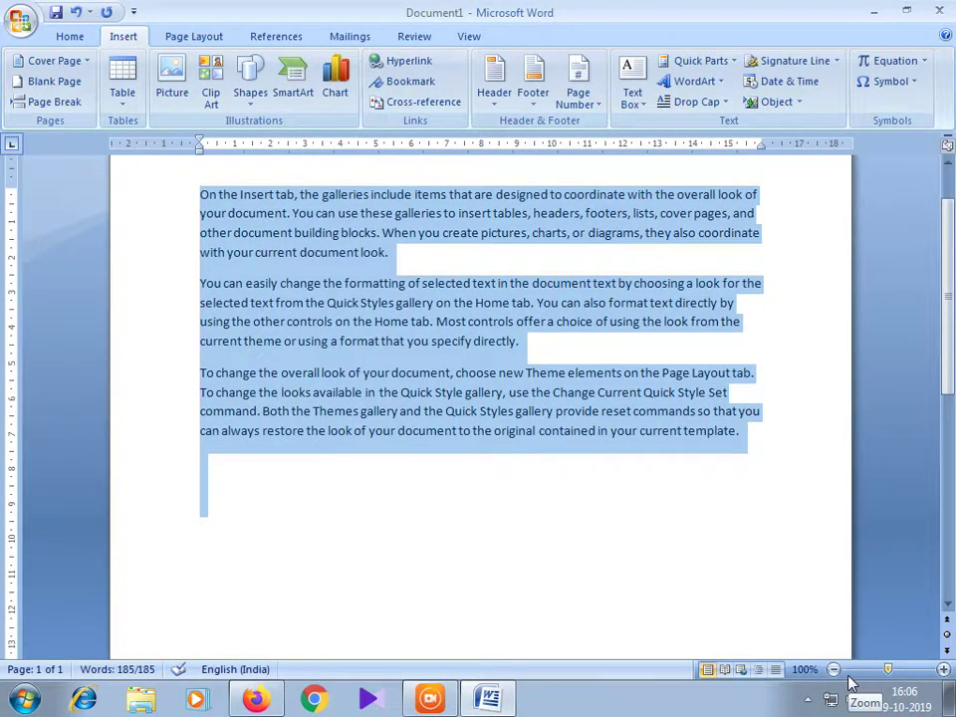
pyautogui.press('Delete')
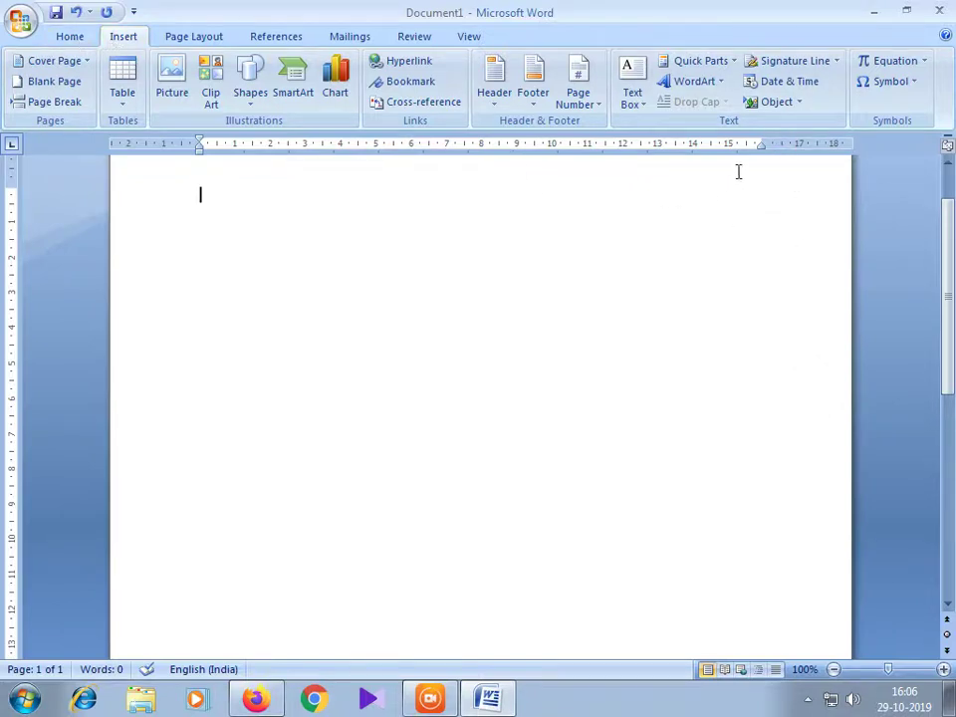
# - Insert a new Bitmap Image object from the Object dialog's Create New list
pyautogui.click(799, 104)
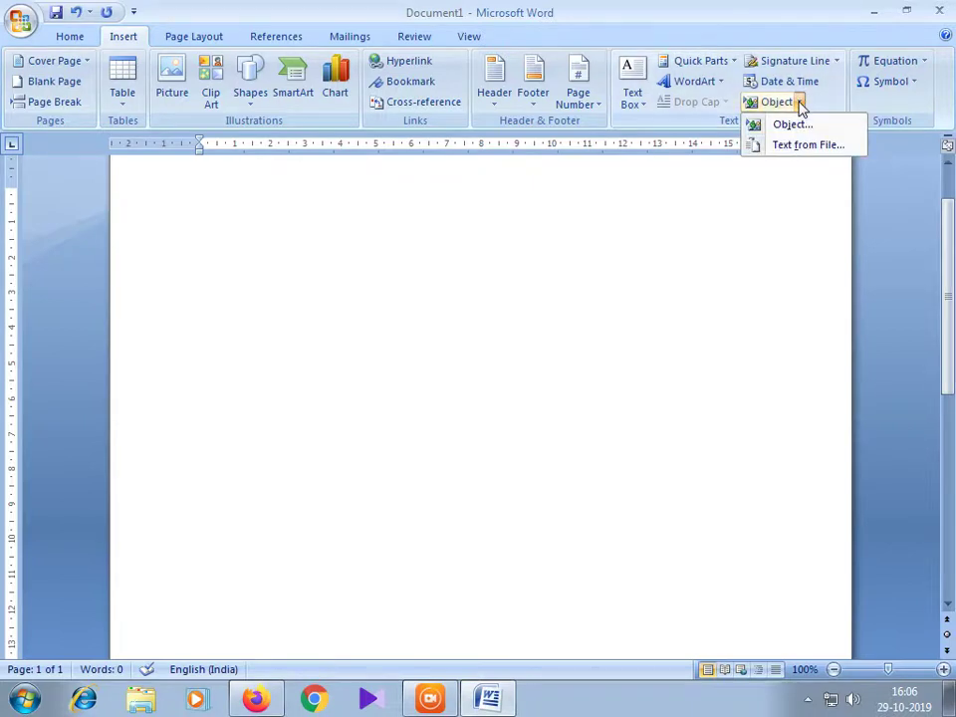
pyautogui.click(795, 122)
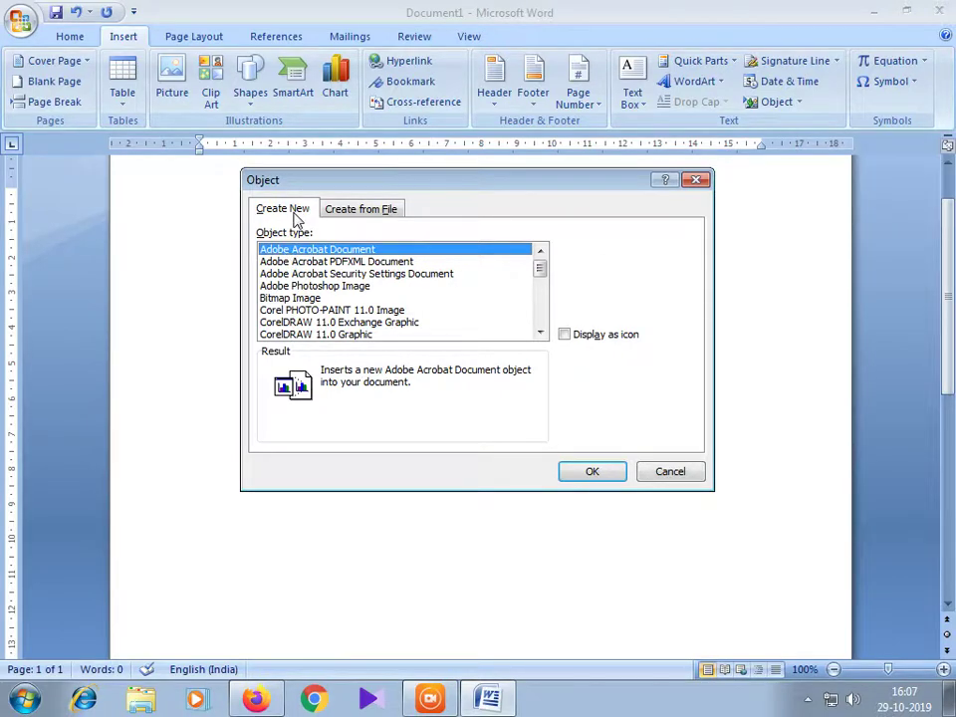
pyautogui.click(263, 298)
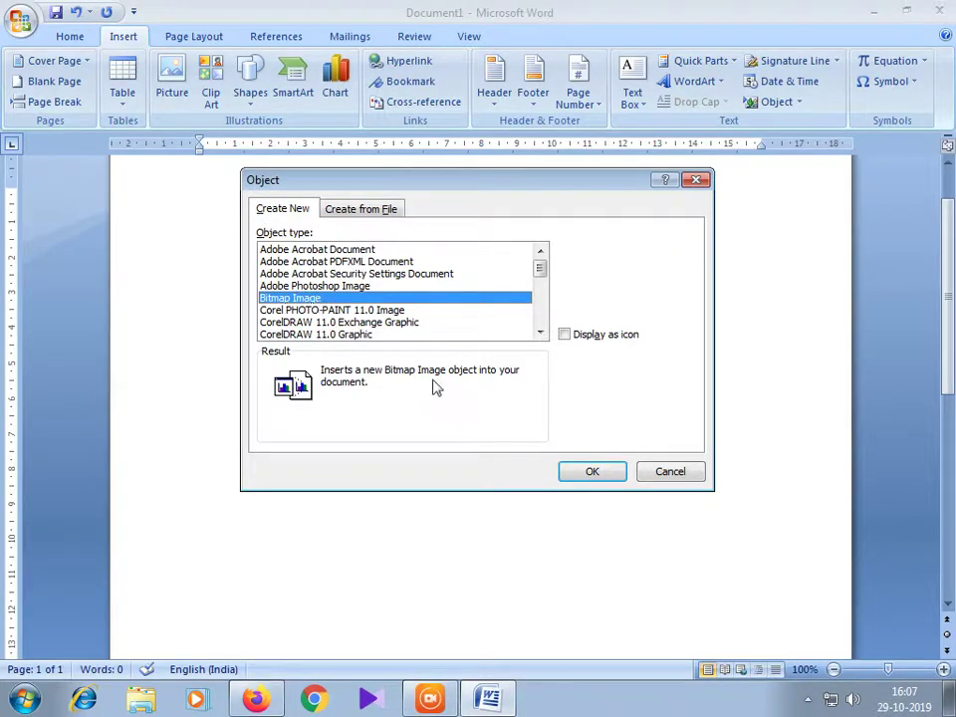
pyautogui.click(596, 472)
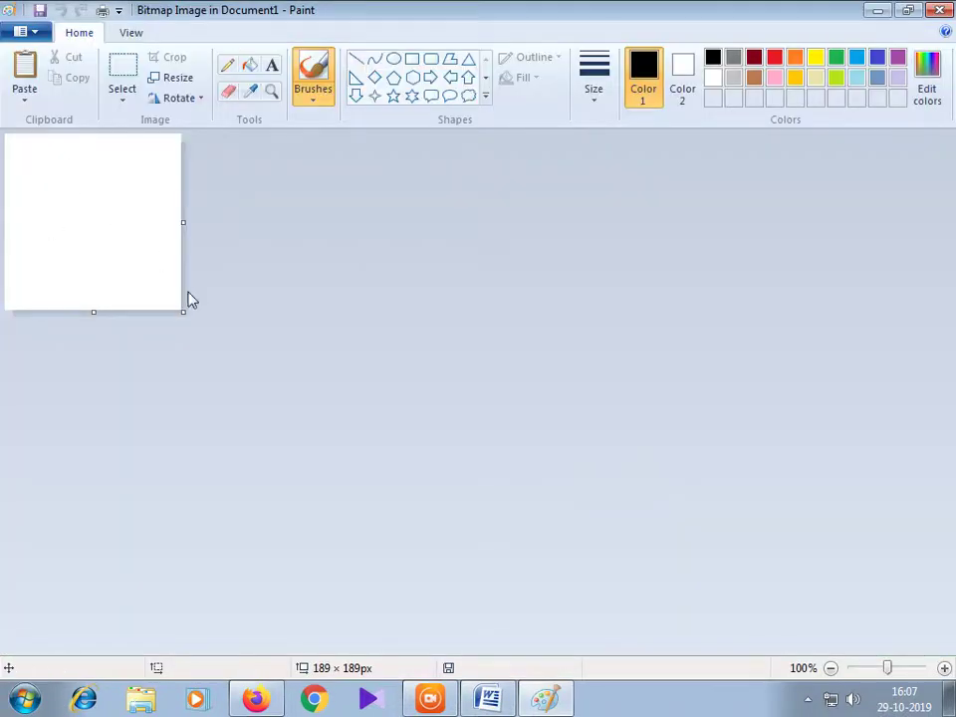
# - Enlarge the Paint canvas to 670×477 px, draw red pencil loops, and close Paint
pyautogui.moveTo(182, 312); pyautogui.dragTo(631, 579)
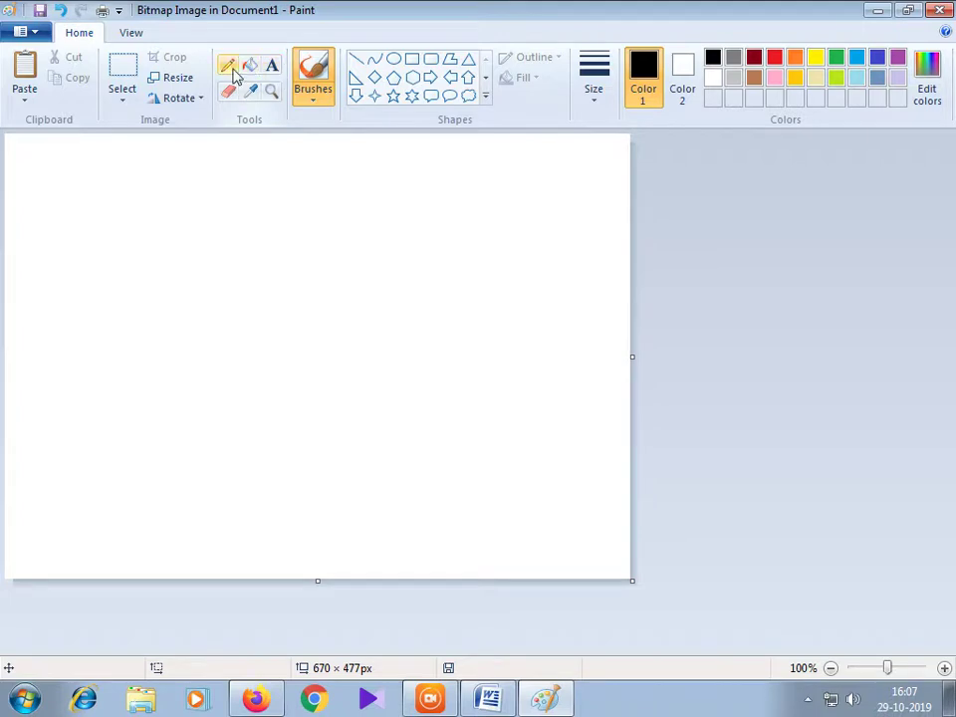
pyautogui.click(228, 65)
pyautogui.click(774, 57)
pyautogui.moveTo(374, 241)
pyautogui.mouseDown()
pyautogui.moveTo(307, 384)
pyautogui.moveTo(262, 447)
pyautogui.mouseUp()
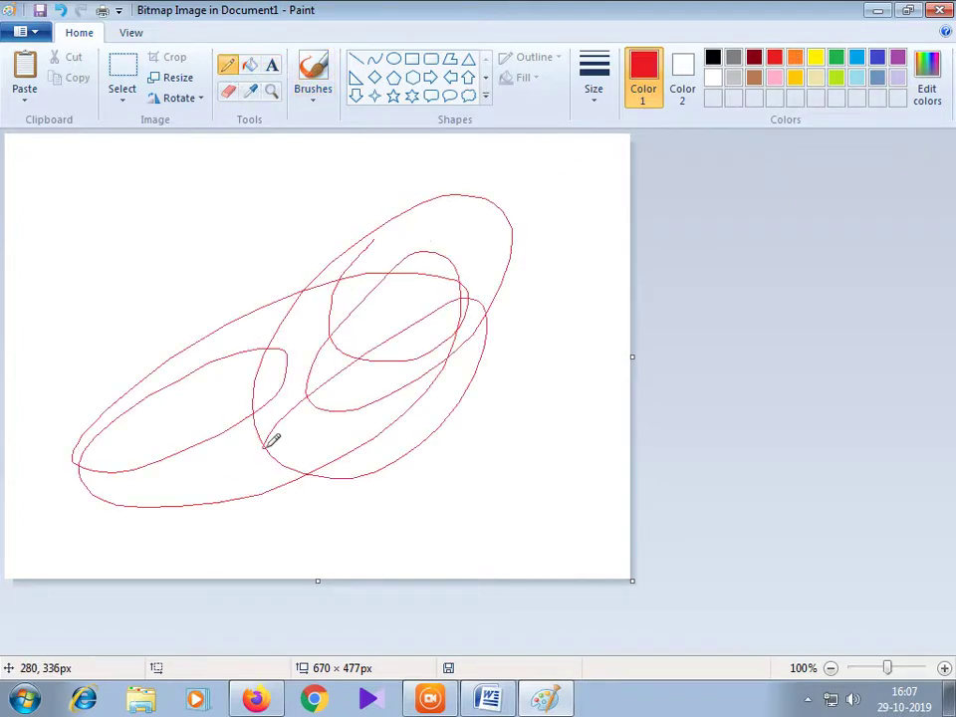
pyautogui.click(939, 10)
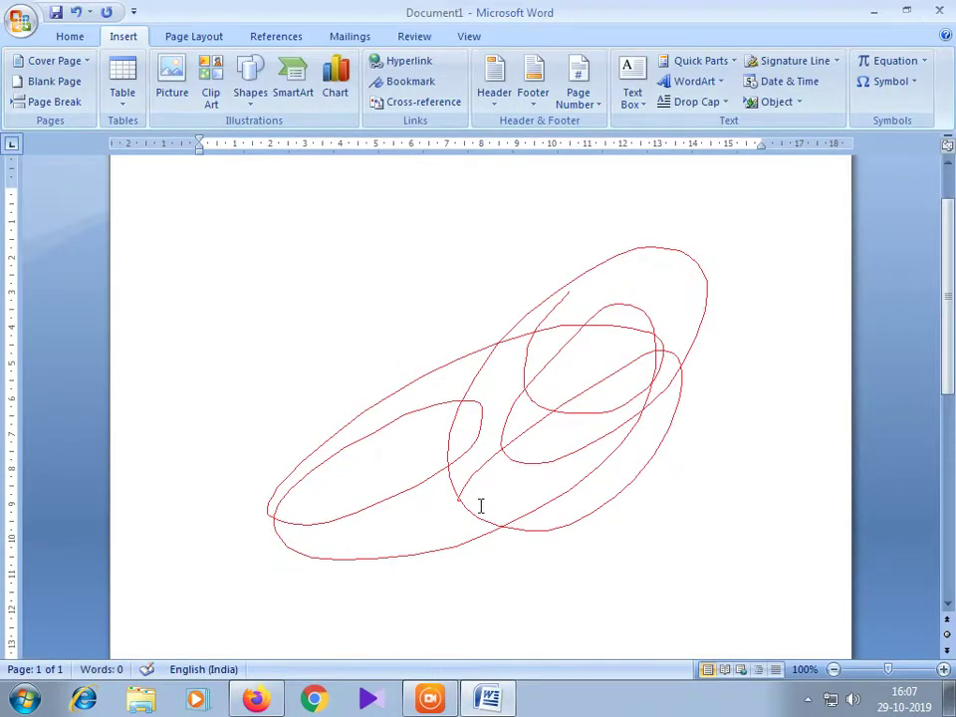
# - Type a line of filler text, then backspace it away along with the red drawing
pyautogui.scroll(-3, 697, 527)
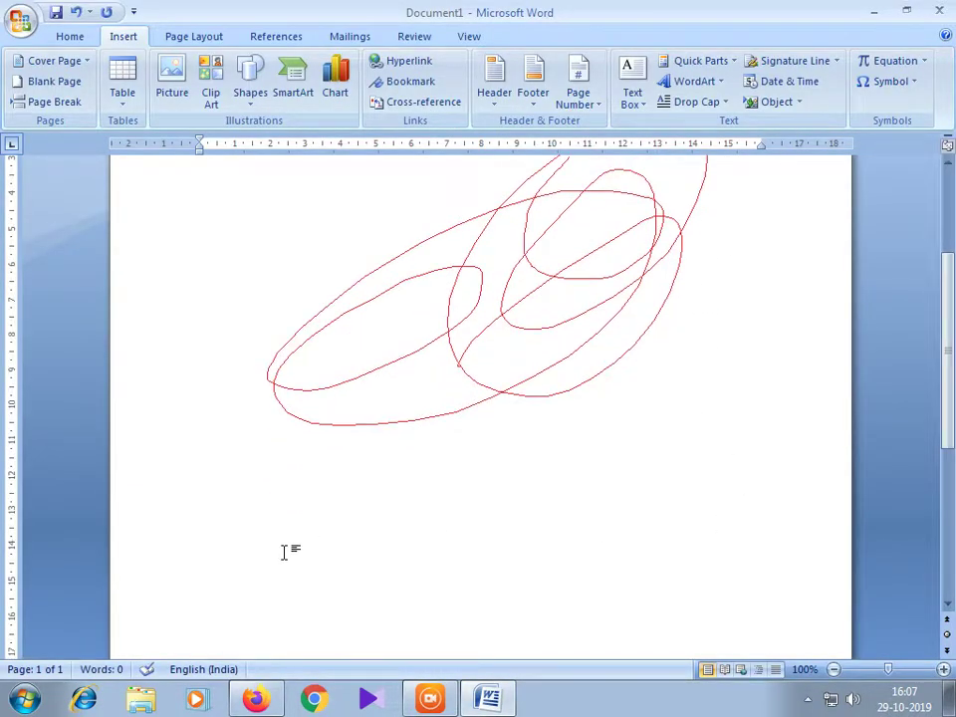
pyautogui.write('aaaaaaaaaaaaaaaaaaaaaaaaaaaaaaaaaaaaaaaaaaaa')
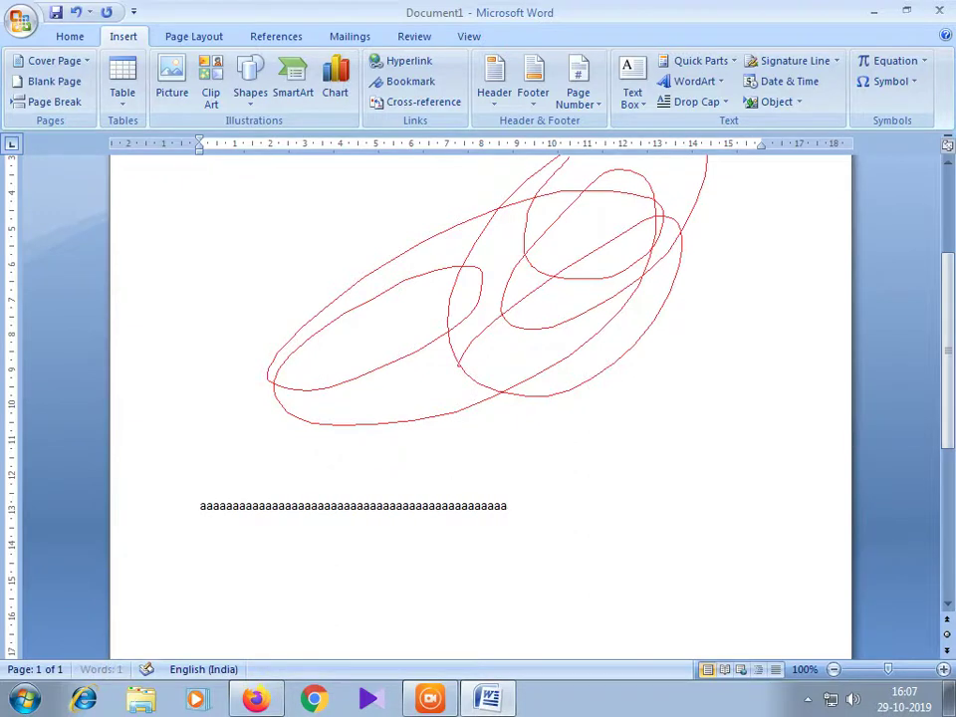
pyautogui.write('aaaaaaaaaaaaaaaaaaaaaaaaaaaaaaaaaaaaaa')
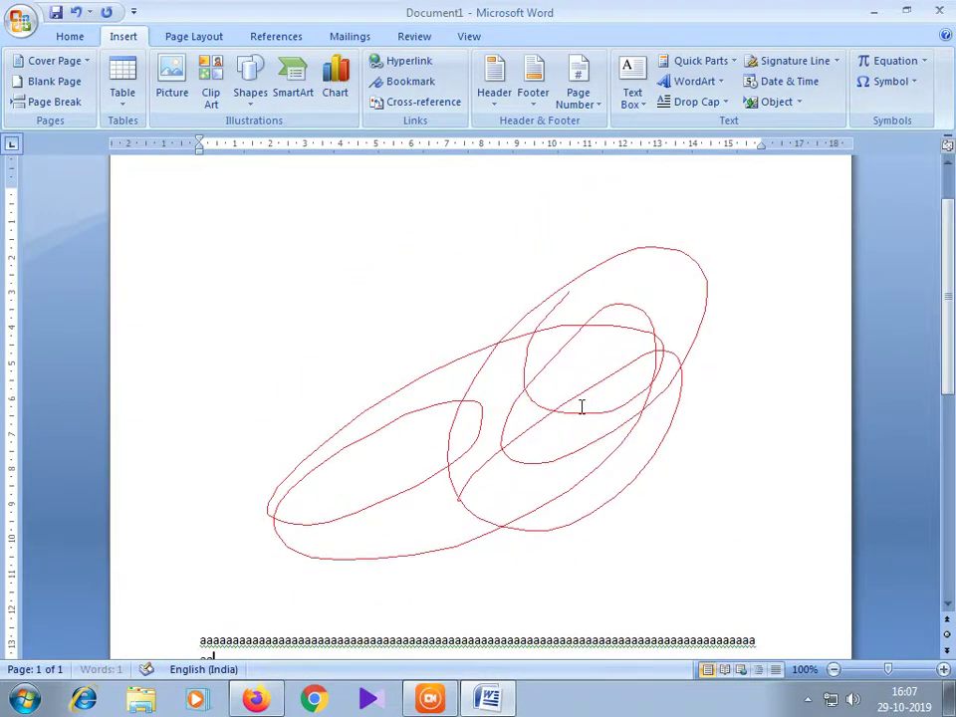
pyautogui.scroll(-2, 630, 529)
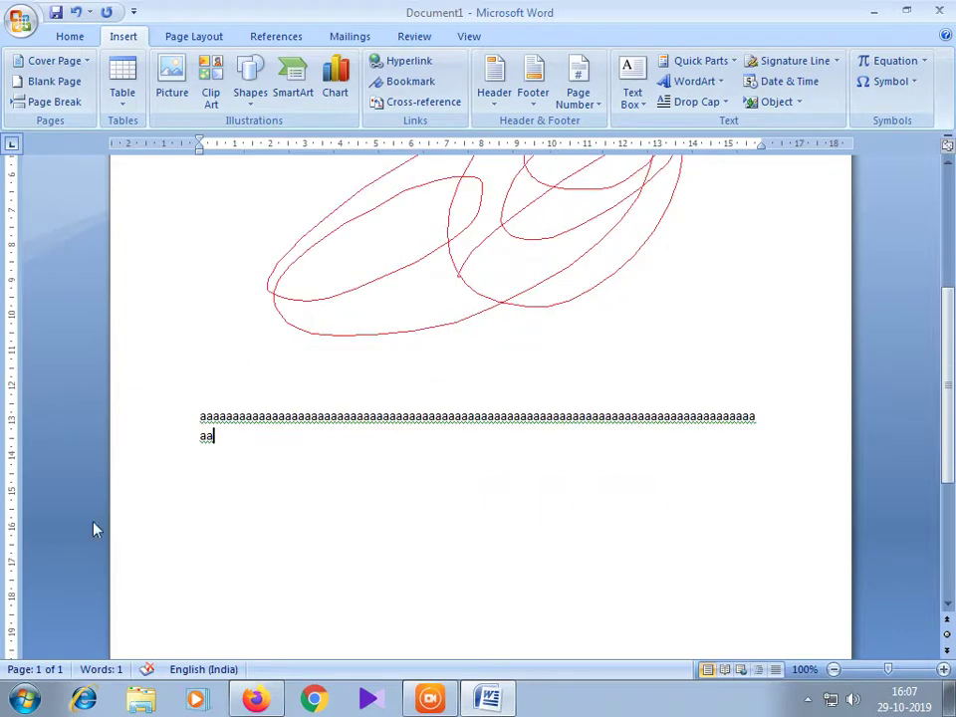
pyautogui.scroll(3, 500, 396)
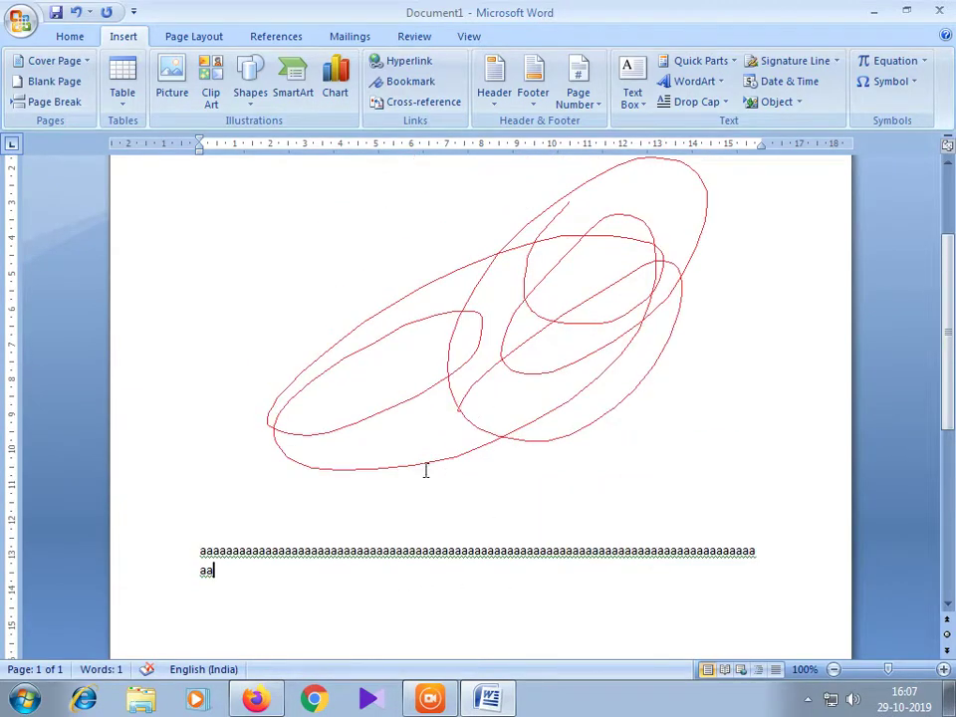
pyautogui.press('BackSpace')
pyautogui.press('BackSpace')
pyautogui.press('BackSpace')
pyautogui.press('BackSpace')
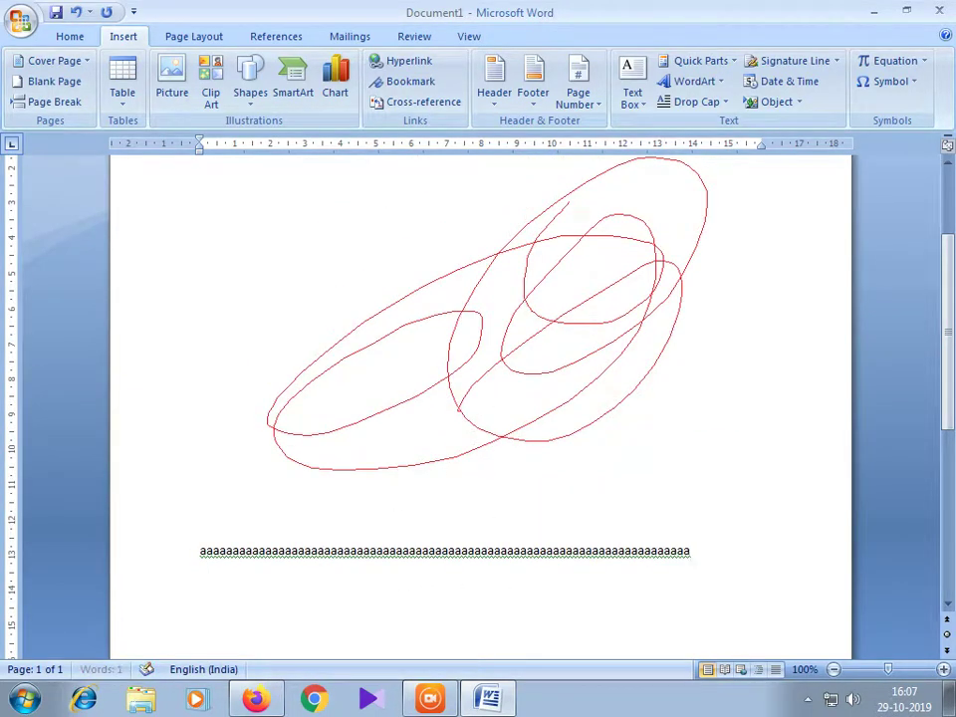
pyautogui.press('BackSpace')
pyautogui.press('BackSpace')
pyautogui.press('BackSpace')
pyautogui.press('BackSpace')
pyautogui.press('BackSpace')
pyautogui.press('BackSpace')
pyautogui.press('BackSpace')
pyautogui.press('BackSpace')
pyautogui.press('BackSpace')
pyautogui.press('BackSpace')
pyautogui.press('BackSpace')
pyautogui.press('BackSpace')
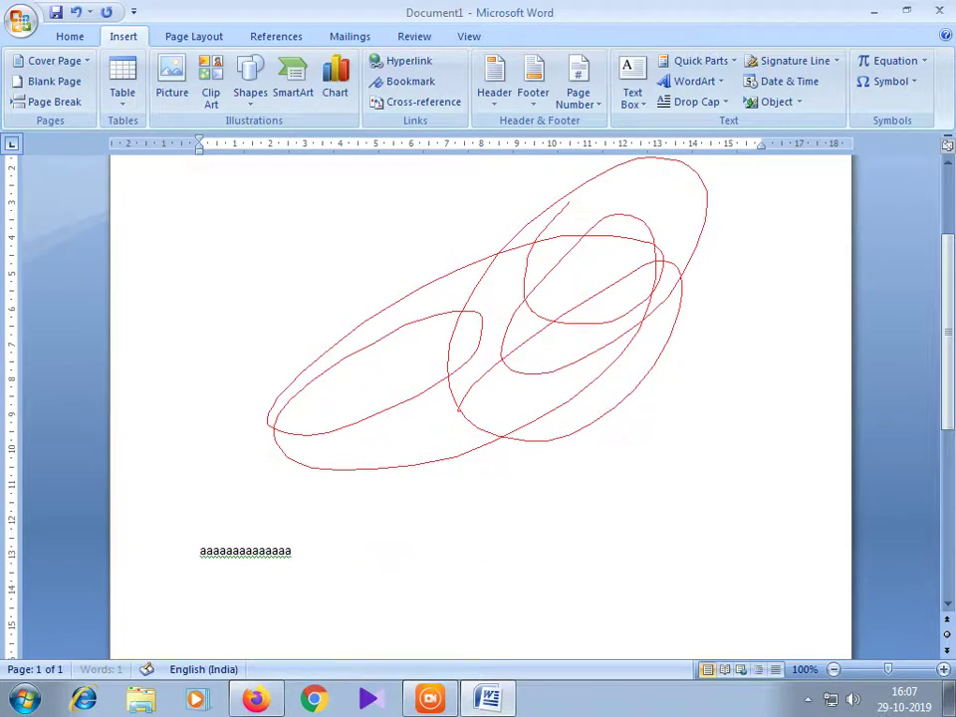
pyautogui.press('BackSpace')
pyautogui.press('BackSpace')
pyautogui.press('BackSpace')
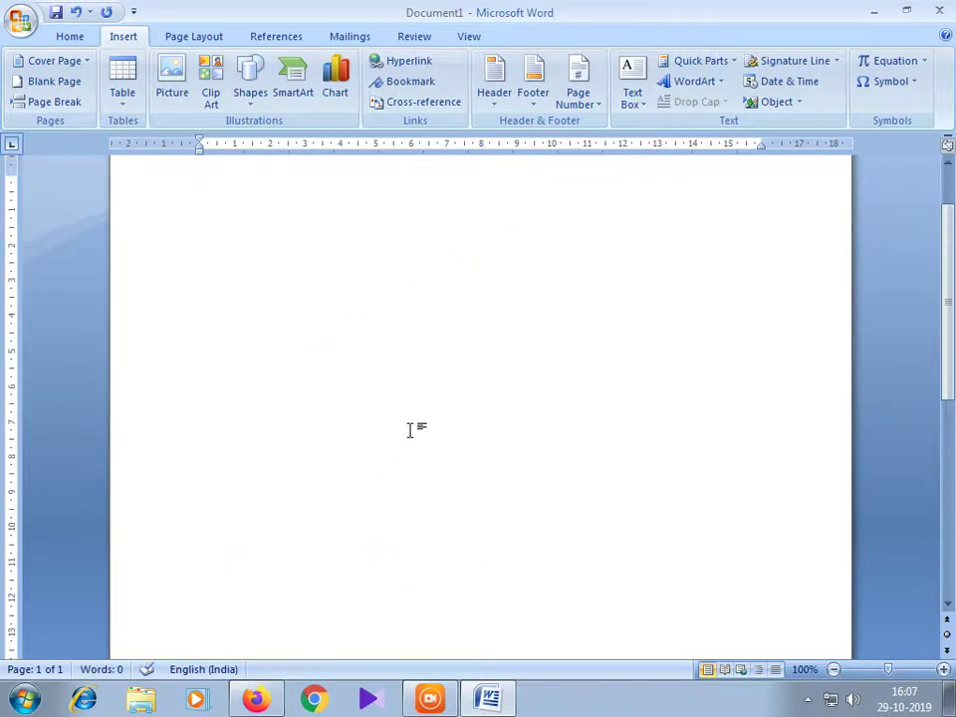
pyautogui.scroll(2, 409, 430)
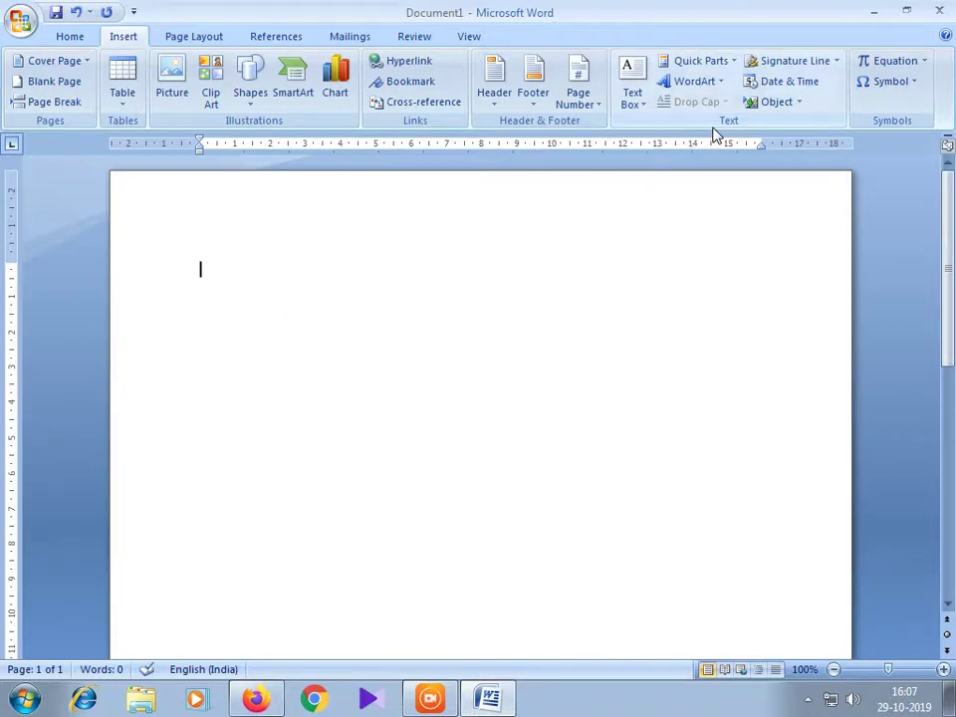
pyautogui.click(768, 86)
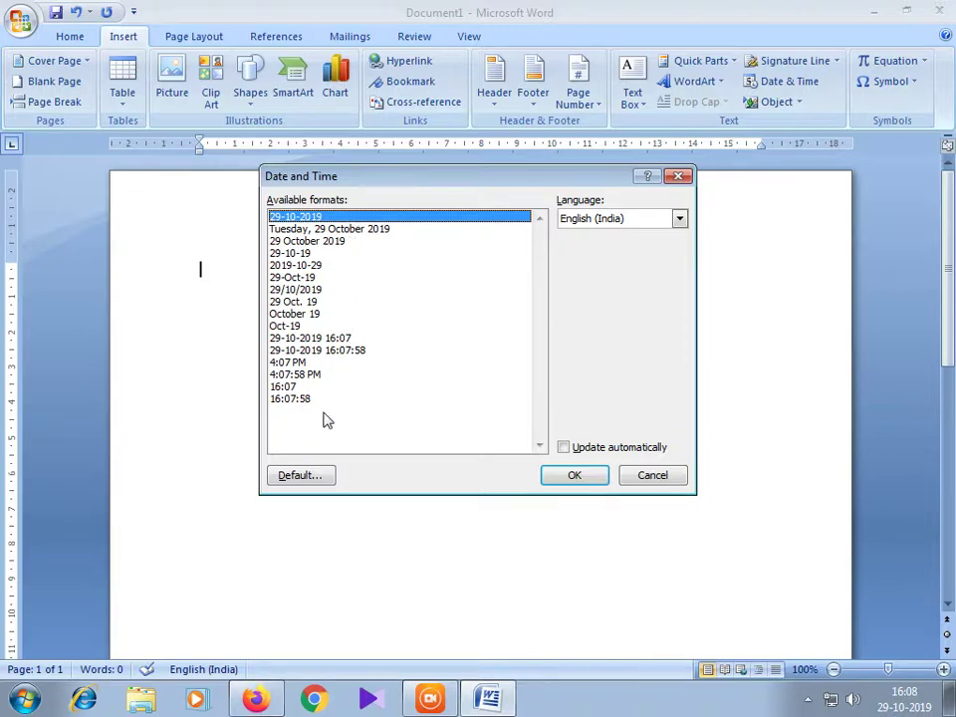
pyautogui.click(323, 350)
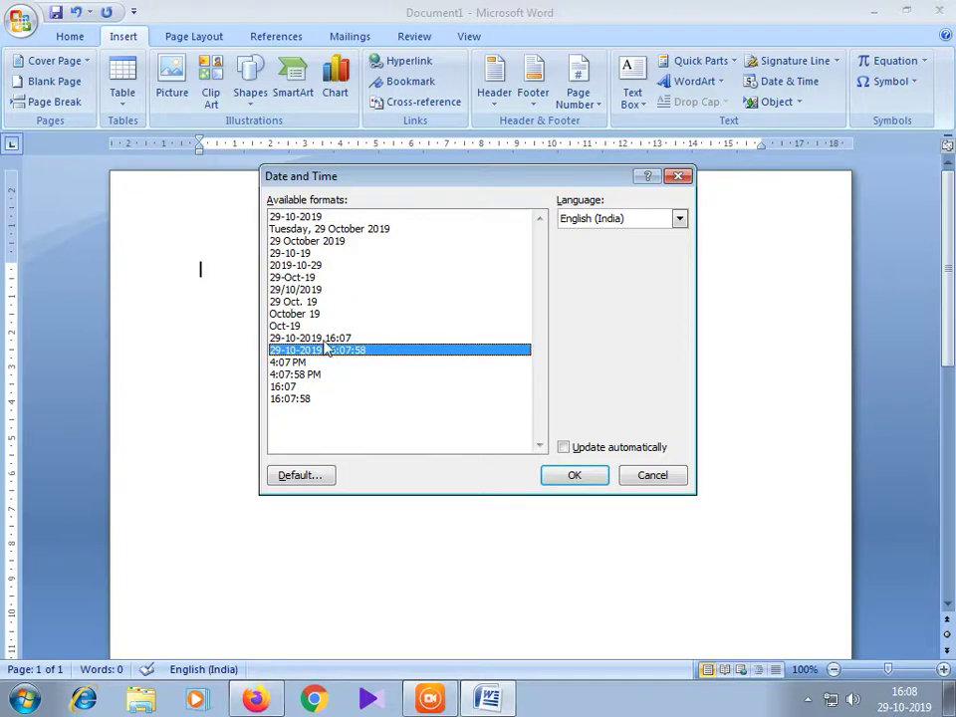
pyautogui.click(324, 341)
pyautogui.click(338, 353)
pyautogui.click(573, 476)
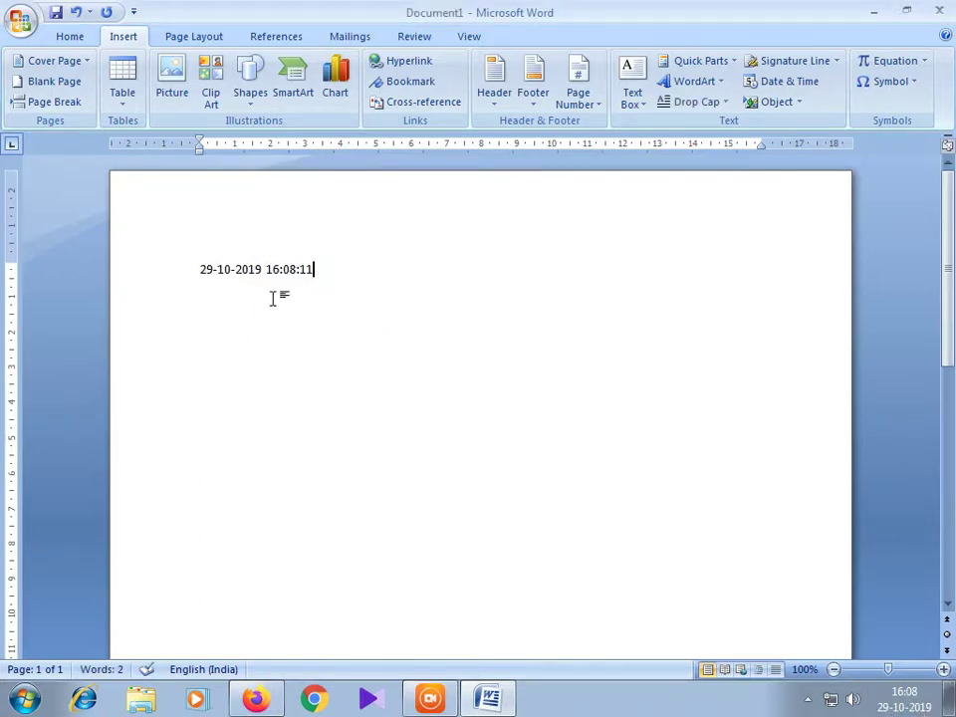
pyautogui.moveTo(340, 247); pyautogui.dragTo(193, 268)
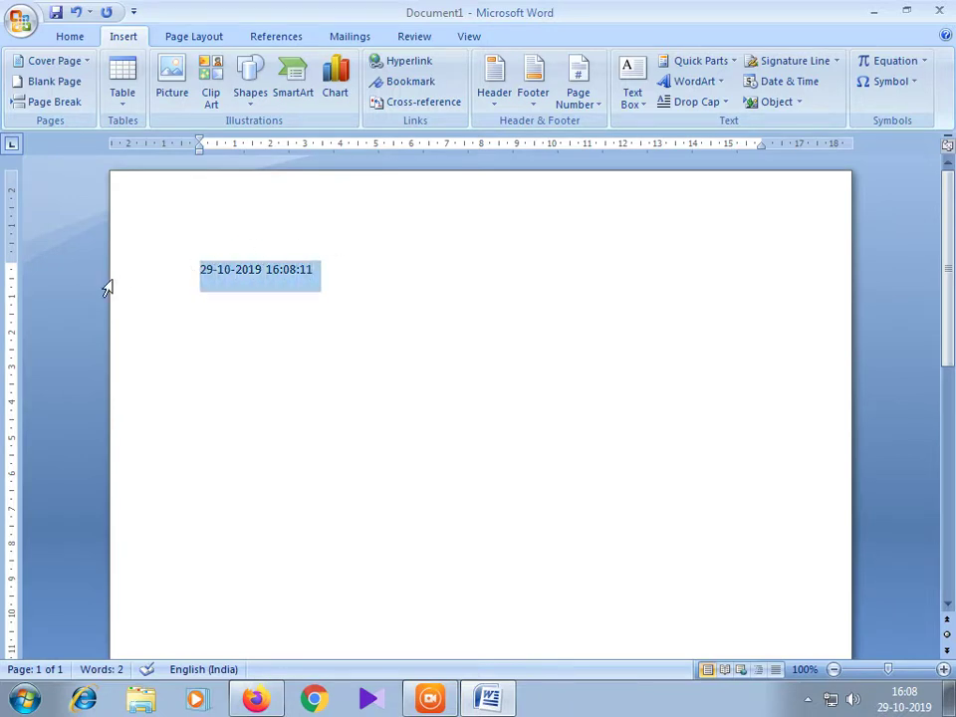
pyautogui.press('Delete')
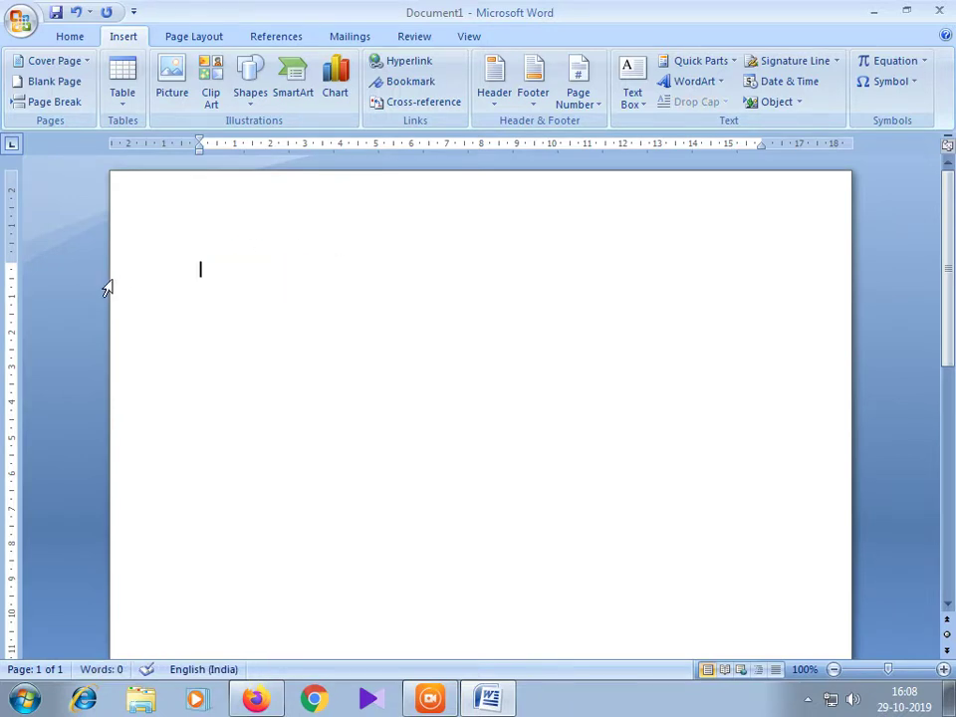